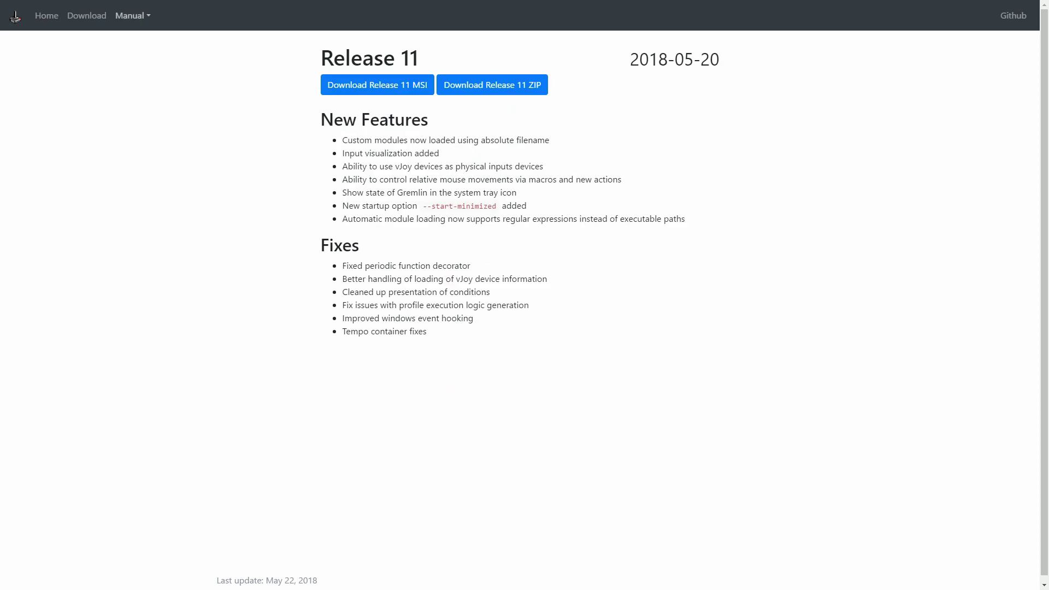
- Open the Quickstart page of the Joystick Gremlin manual
{"action": "left_click", "coordinate": [133, 15]}
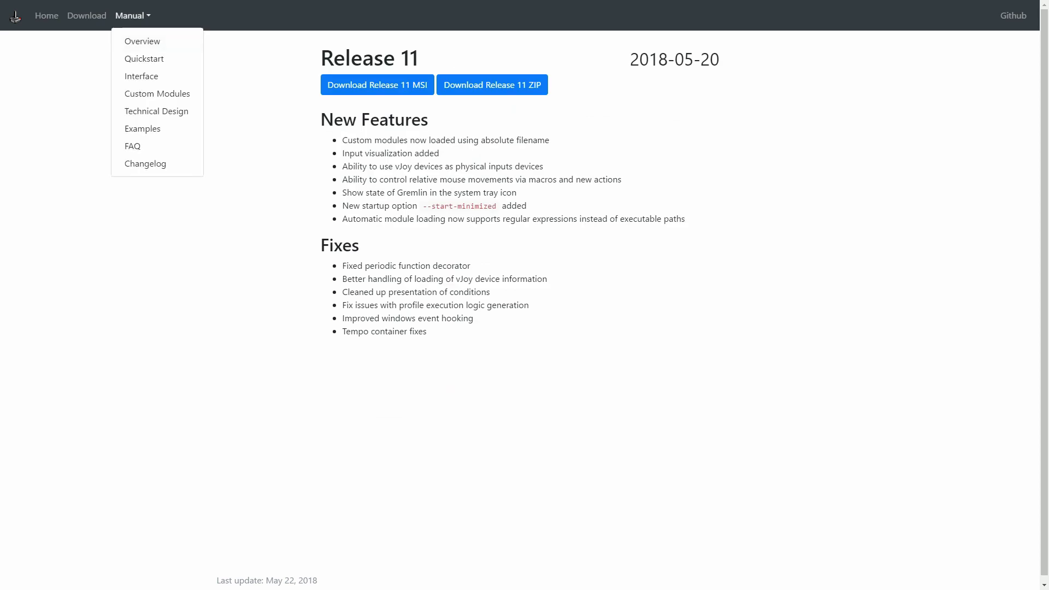
{"action": "left_click", "coordinate": [143, 58]}
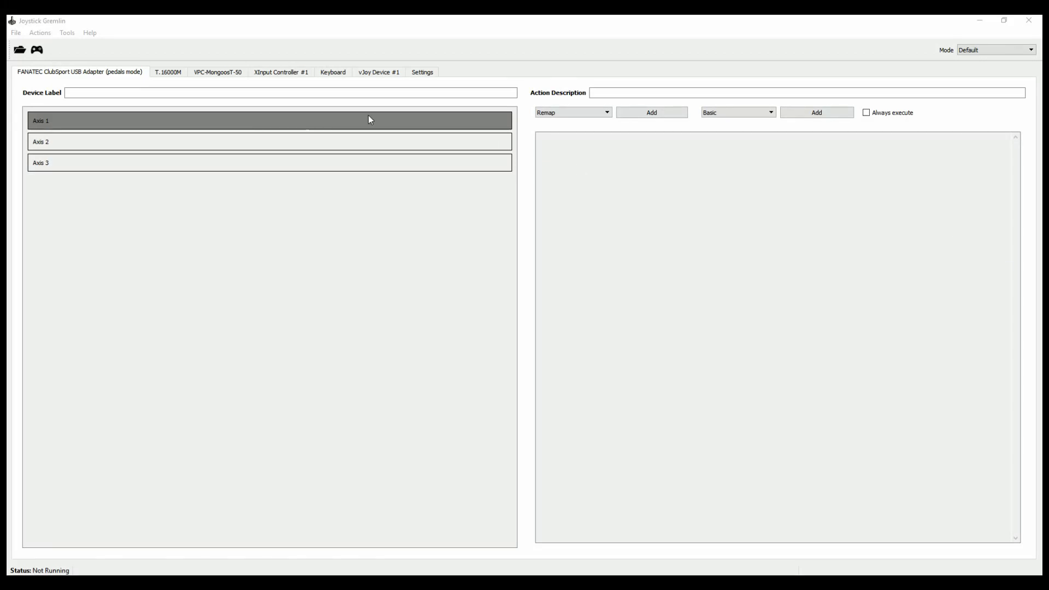
- Create a new profile and generate a 1:1 mapping for the VPC-MongoosT-50
{"action": "left_click", "coordinate": [16, 32]}
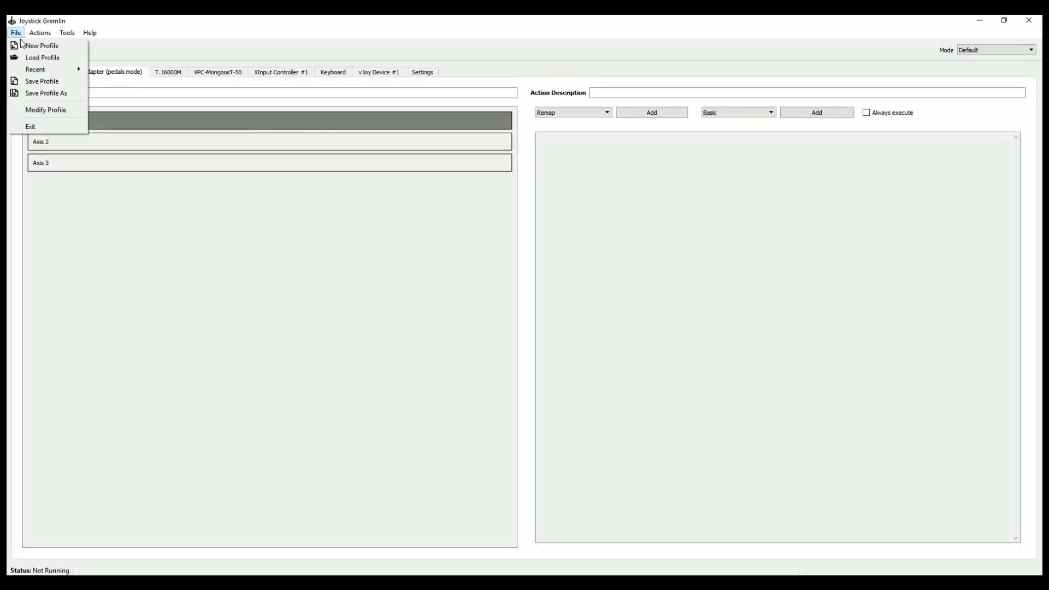
{"action": "left_click", "coordinate": [32, 48]}
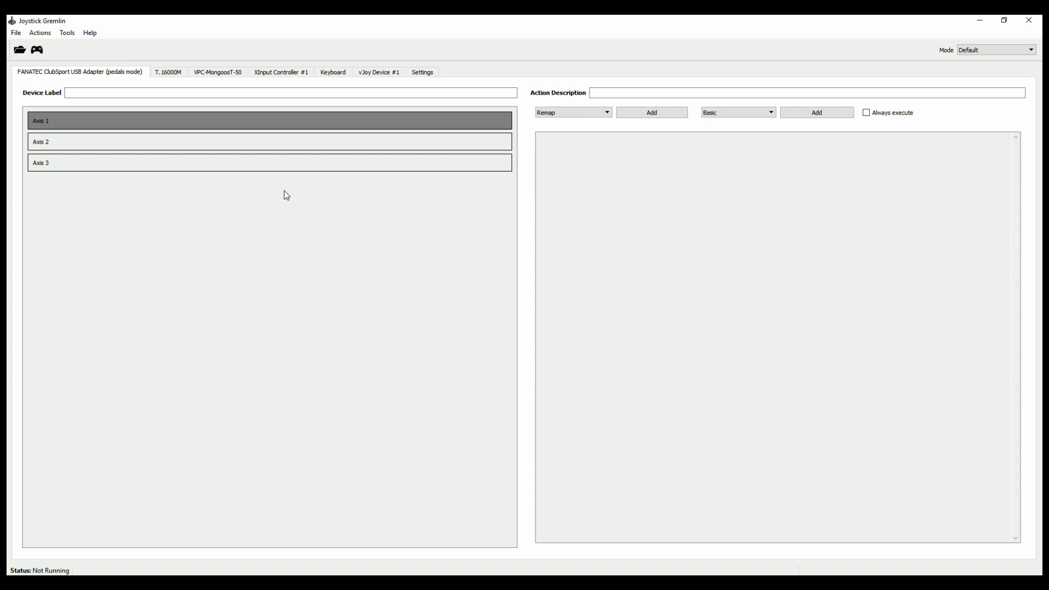
{"action": "left_click", "coordinate": [169, 73]}
{"action": "left_click", "coordinate": [231, 77]}
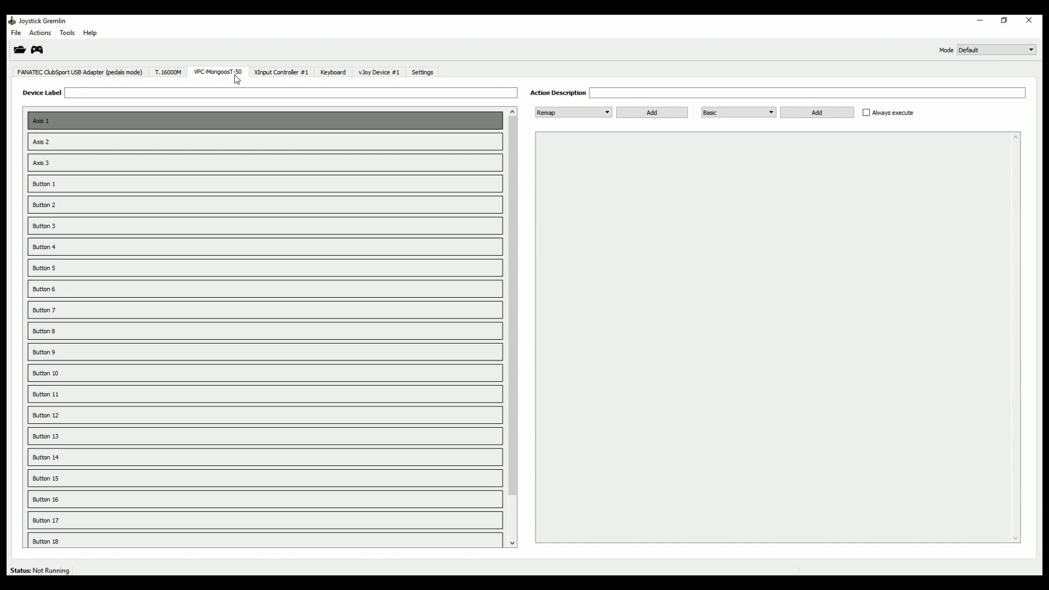
{"action": "left_click", "coordinate": [49, 36]}
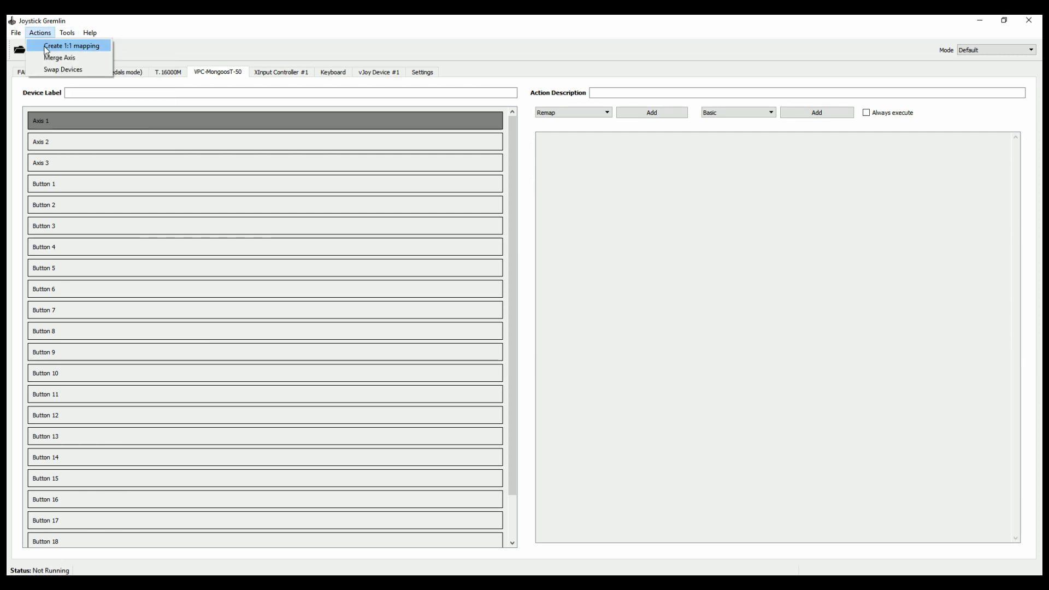
{"action": "left_click", "coordinate": [83, 47]}
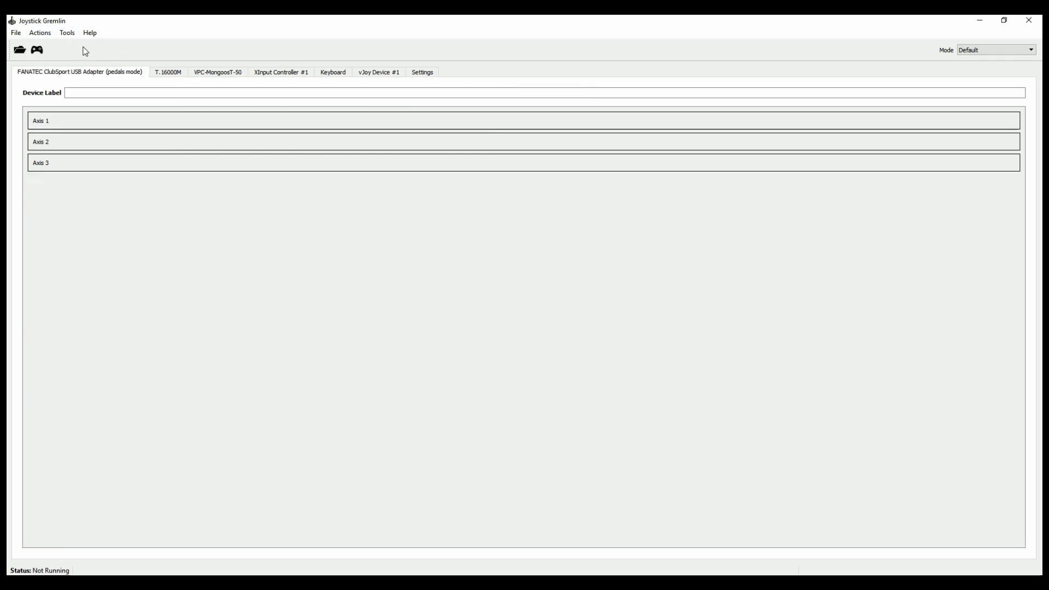
- Examine the vJoy remaps assigned to the VPC-MongoosT-50's axes and buttons
{"action": "left_click", "coordinate": [218, 76]}
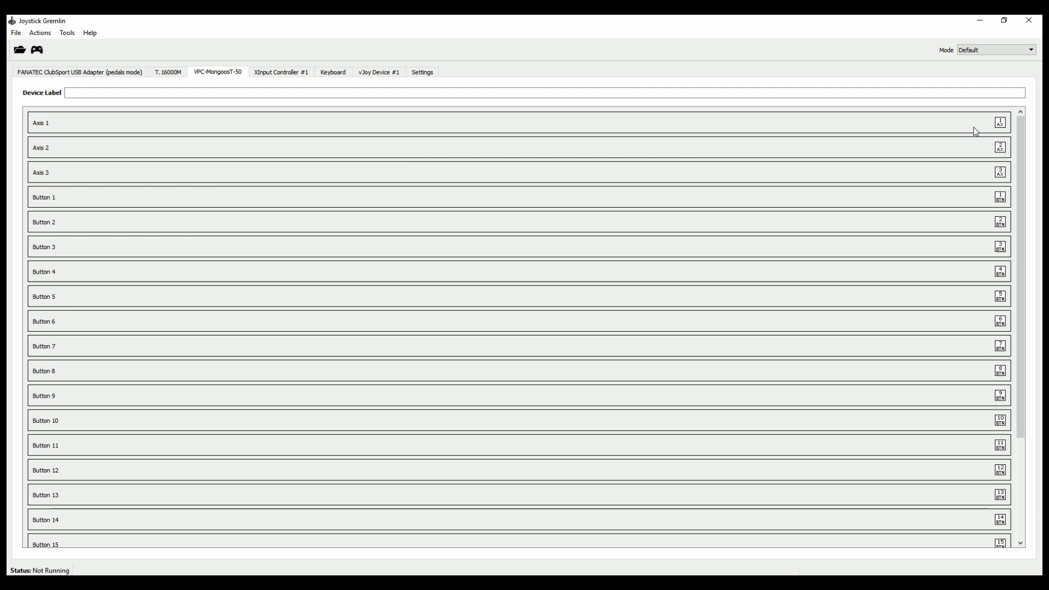
{"action": "left_click", "coordinate": [164, 125]}
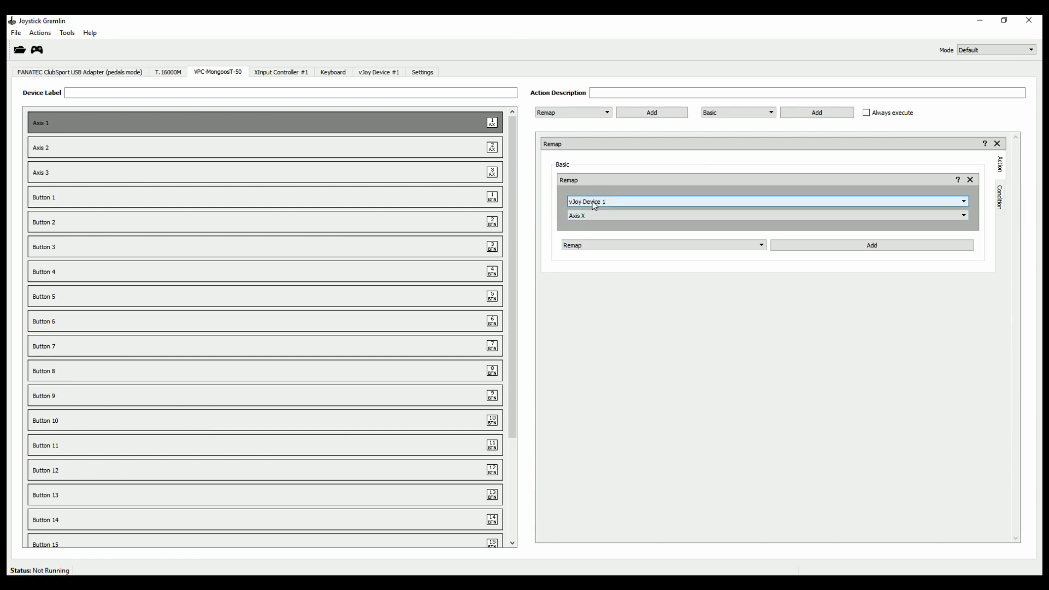
{"action": "left_click", "coordinate": [456, 146]}
{"action": "left_click", "coordinate": [462, 170]}
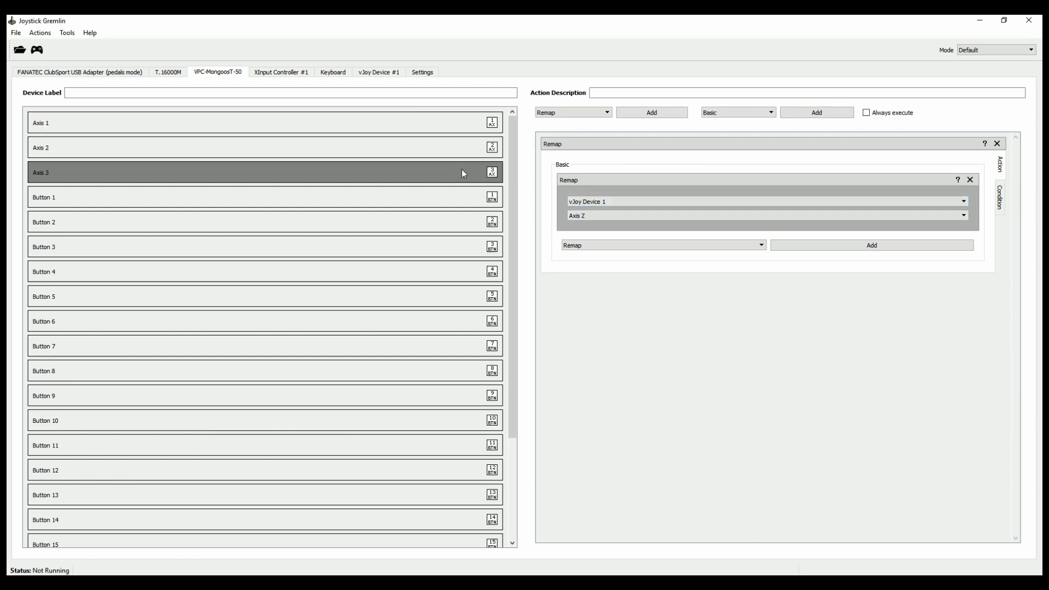
{"action": "left_click", "coordinate": [476, 198]}
{"action": "scroll", "coordinate": [458, 491], "scroll_direction": "down", "scroll_amount": 3}
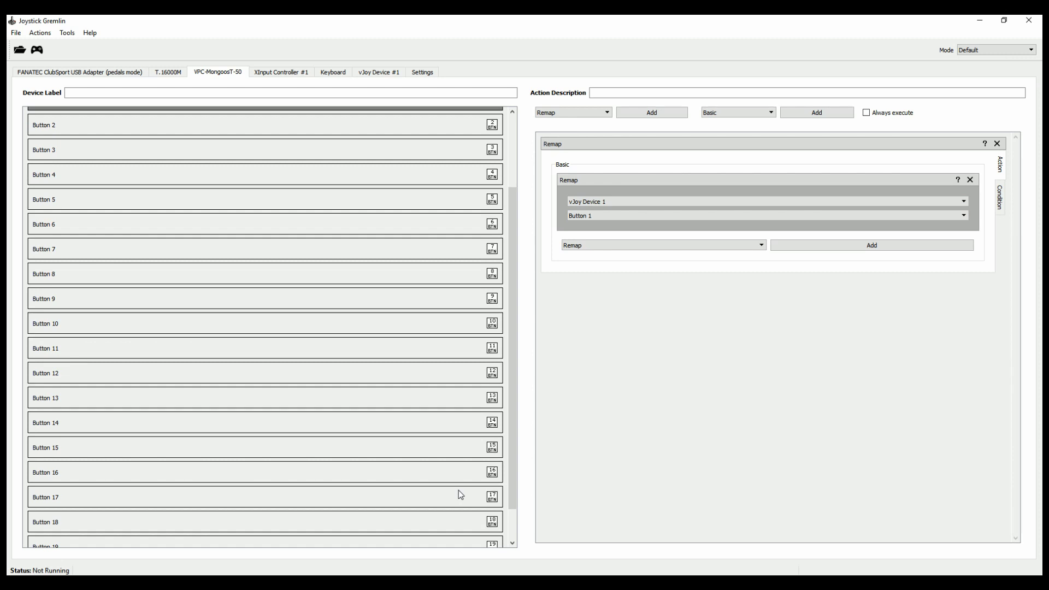
- Generate a 1:1 mapping for the T.16000M and review its vJoy assignments
{"action": "left_click", "coordinate": [168, 72]}
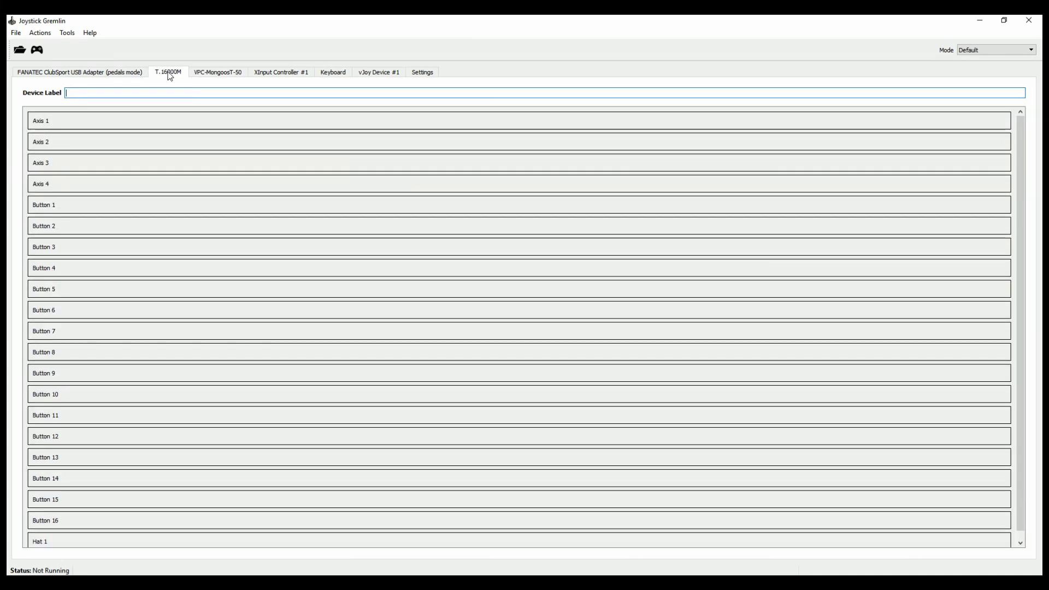
{"action": "left_click", "coordinate": [40, 32]}
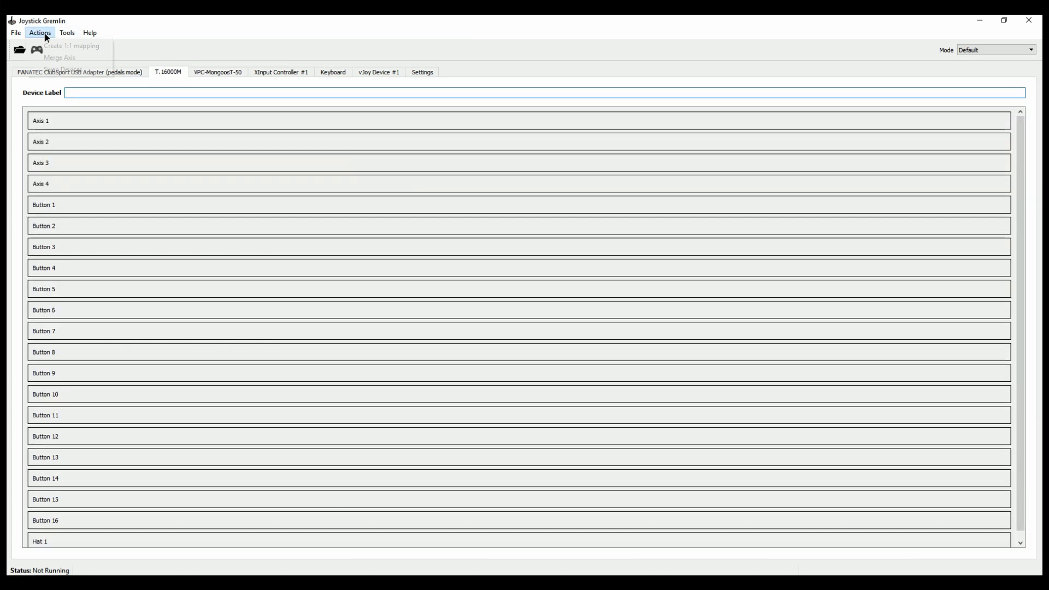
{"action": "left_click", "coordinate": [56, 44]}
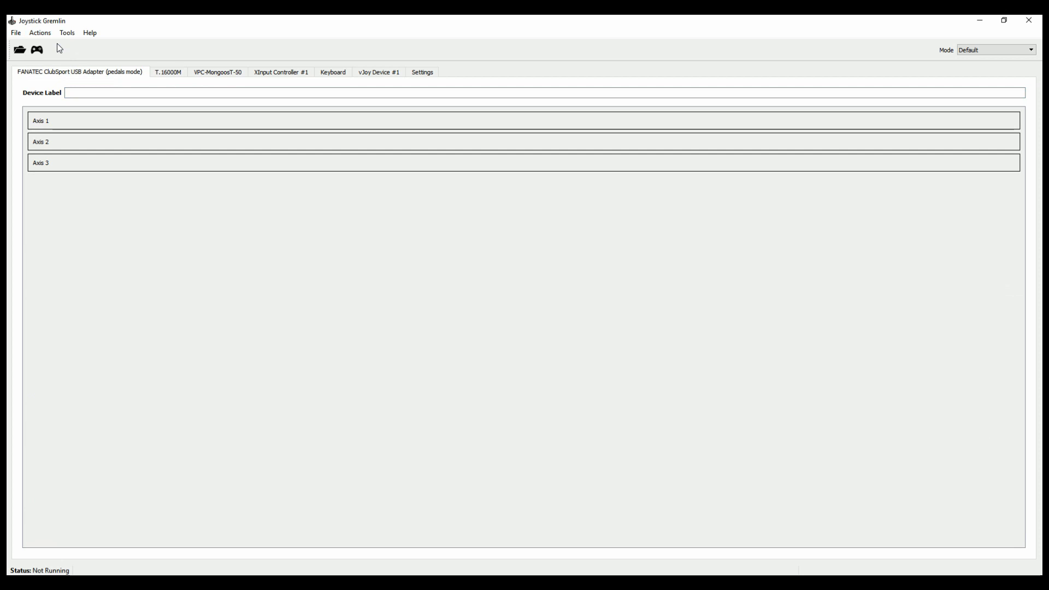
{"action": "left_click", "coordinate": [175, 75]}
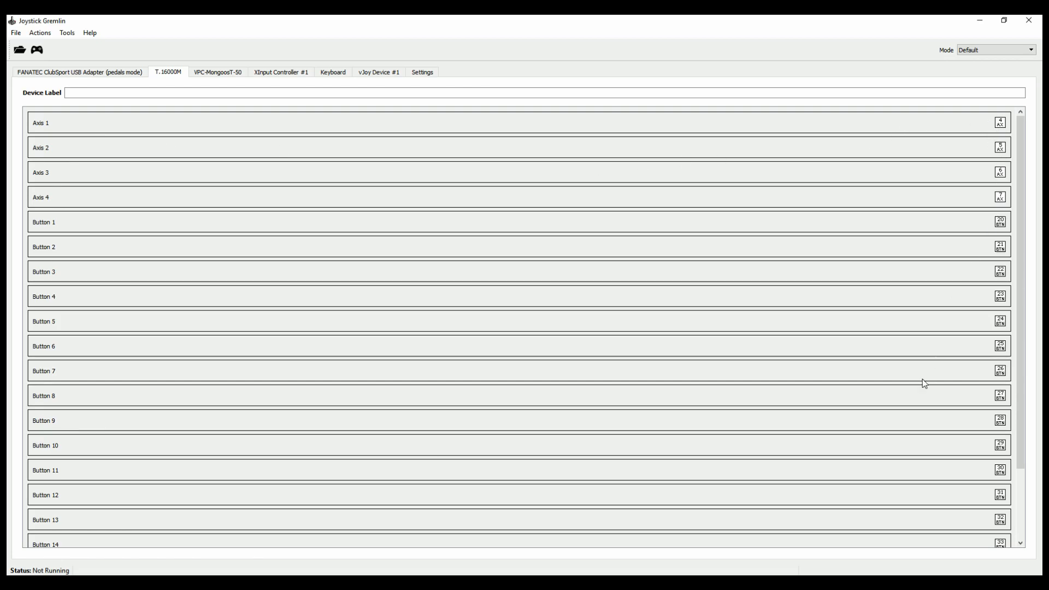
{"action": "scroll", "coordinate": [922, 385], "scroll_direction": "down", "scroll_amount": 2}
{"action": "scroll", "coordinate": [919, 386], "scroll_direction": "up", "scroll_amount": 2}
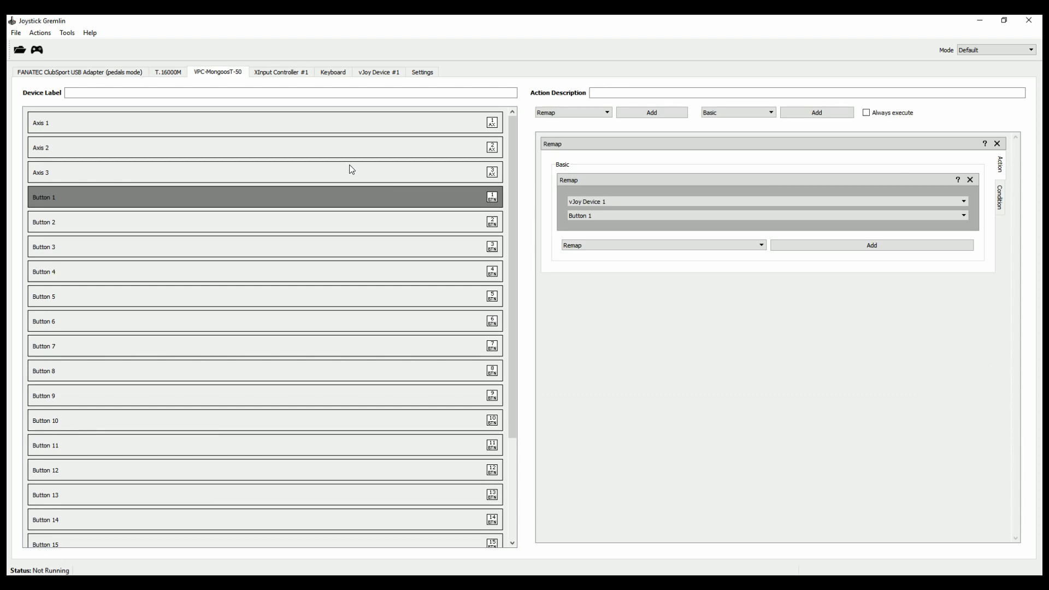
- Replace the remap on Axis 3 of the VPC-MongoosT-50 with a NoOp action
{"action": "left_click", "coordinate": [326, 118]}
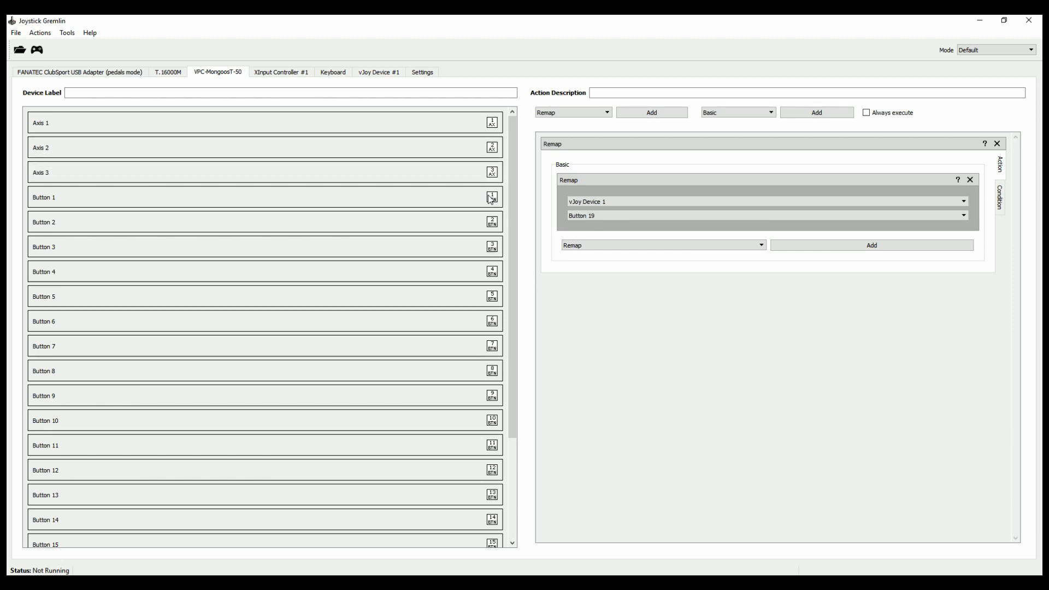
{"action": "left_click", "coordinate": [469, 181]}
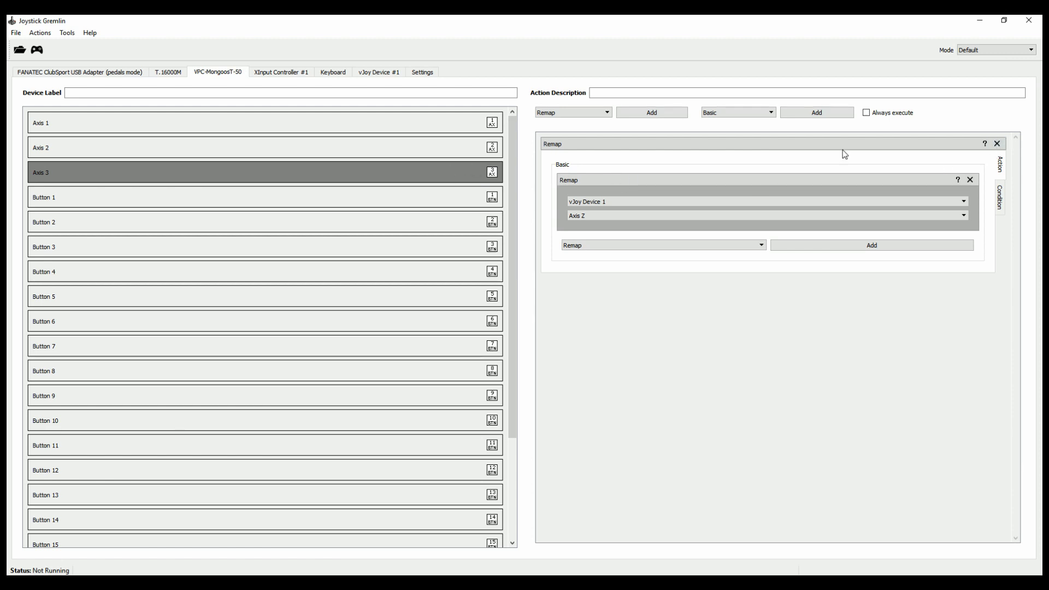
{"action": "left_click", "coordinate": [996, 144]}
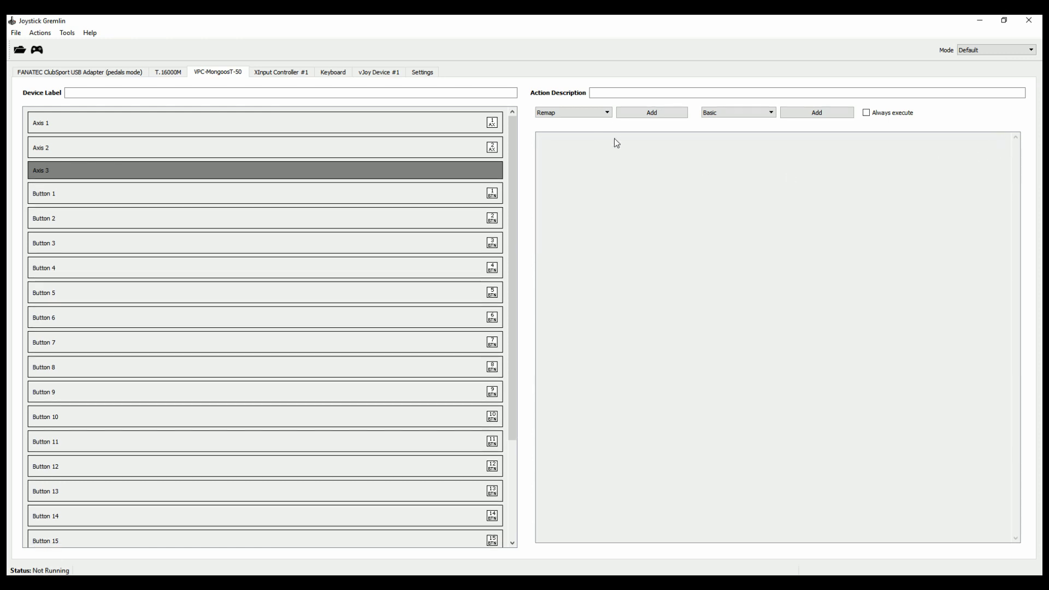
{"action": "left_click", "coordinate": [584, 112]}
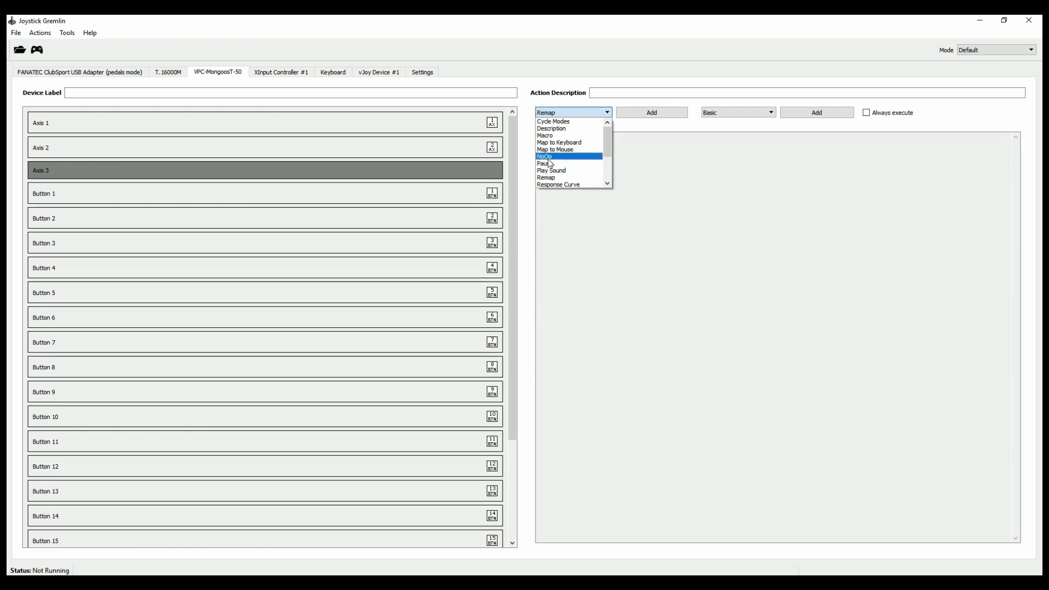
{"action": "left_click", "coordinate": [552, 157]}
{"action": "left_click", "coordinate": [663, 112]}
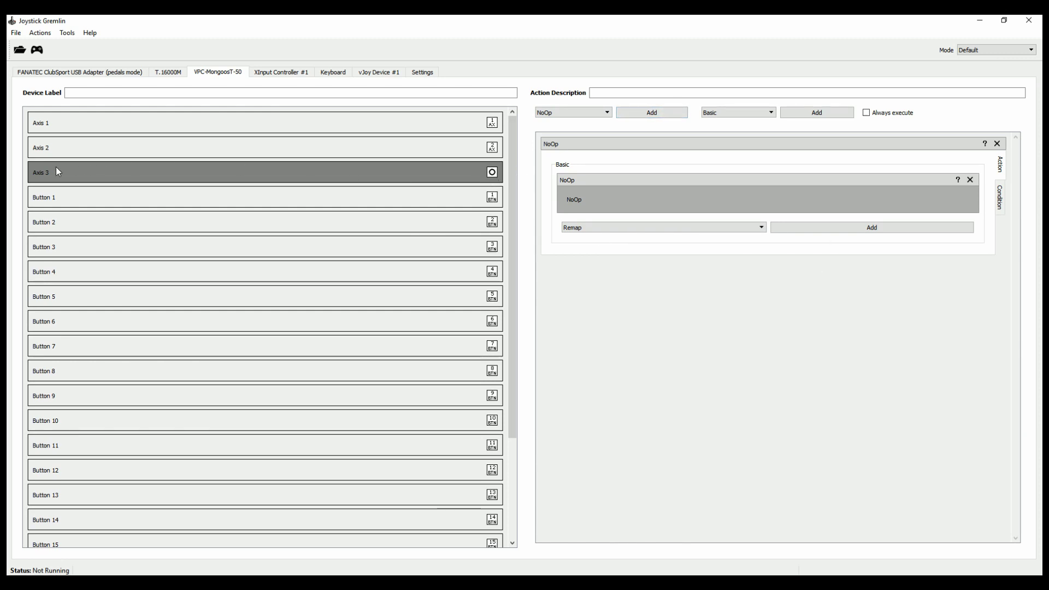
- Compare the vJoy axis and button assignments of the VPC-MongoosT-50 and the T.16000M, including Axis 1 on each device
{"action": "scroll", "coordinate": [415, 335], "scroll_direction": "down", "scroll_amount": 3}
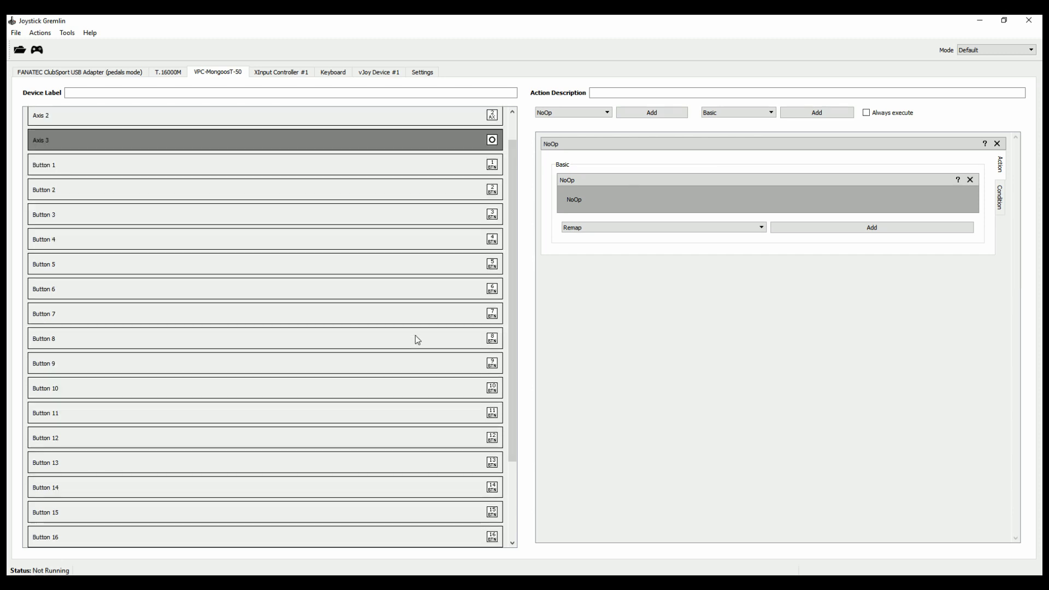
{"action": "scroll", "coordinate": [461, 213], "scroll_direction": "up", "scroll_amount": 3}
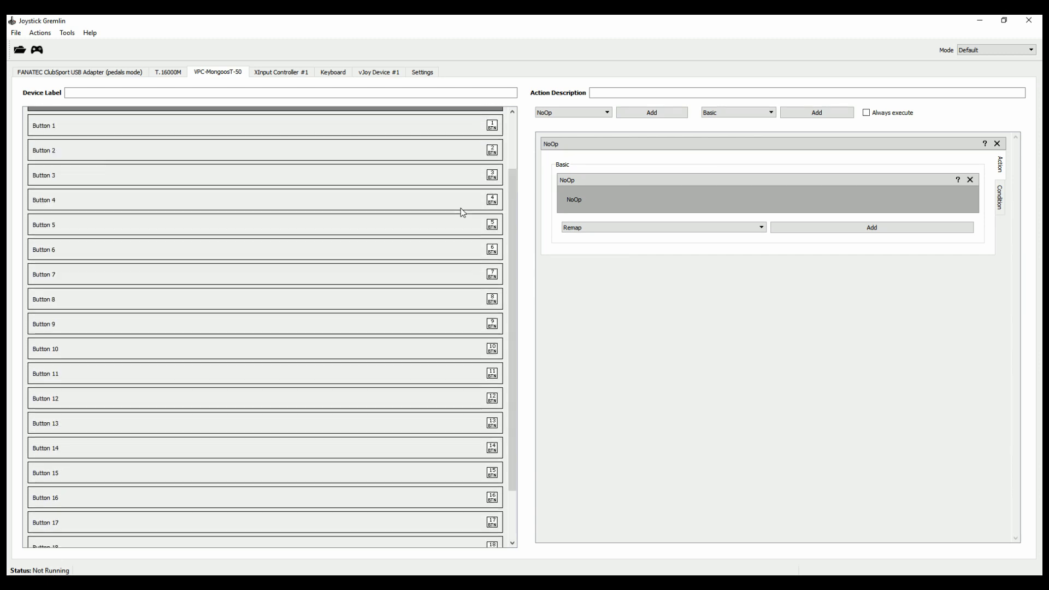
{"action": "scroll", "coordinate": [467, 224], "scroll_direction": "down", "scroll_amount": 3}
{"action": "scroll", "coordinate": [471, 235], "scroll_direction": "down", "scroll_amount": 1}
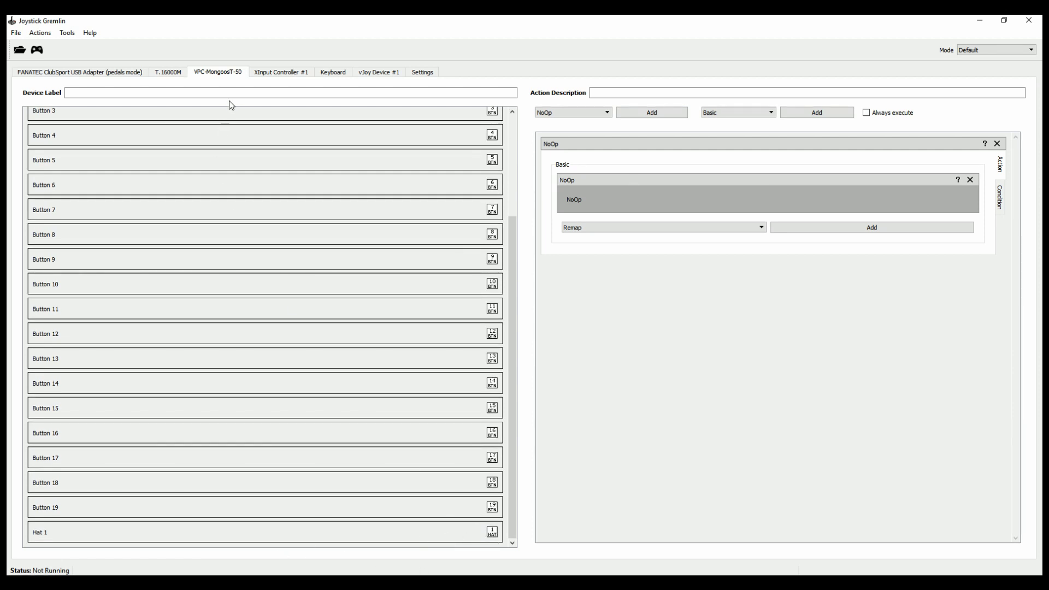
{"action": "left_click", "coordinate": [169, 71]}
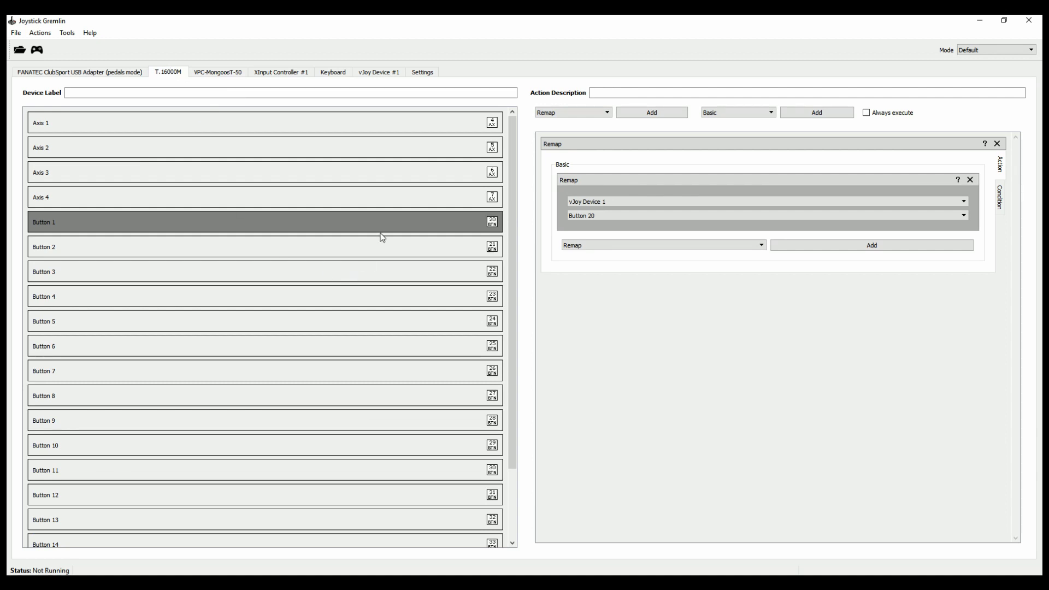
{"action": "left_click", "coordinate": [374, 128]}
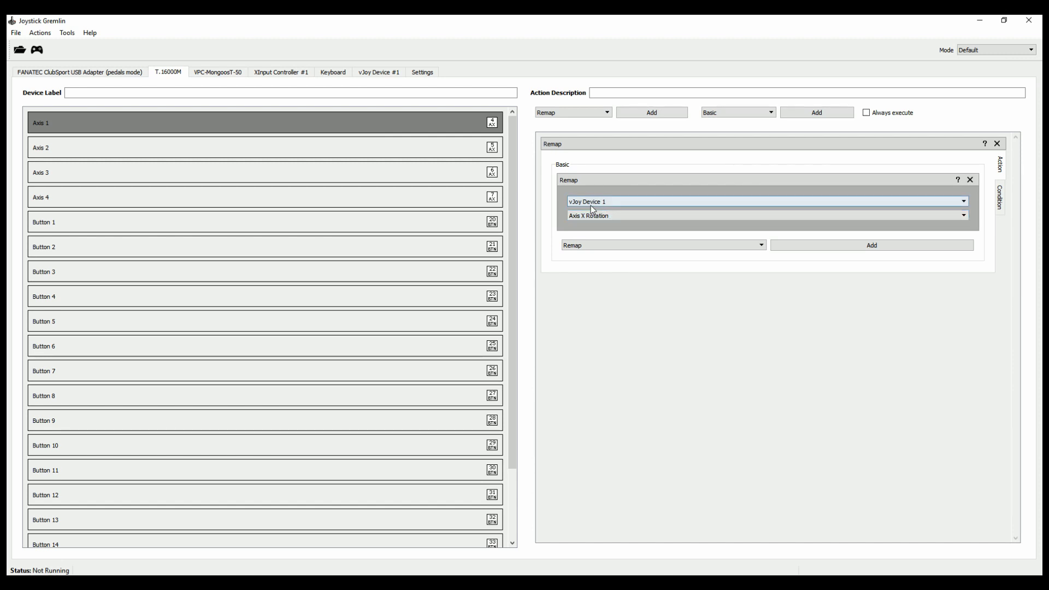
{"action": "left_click", "coordinate": [207, 79]}
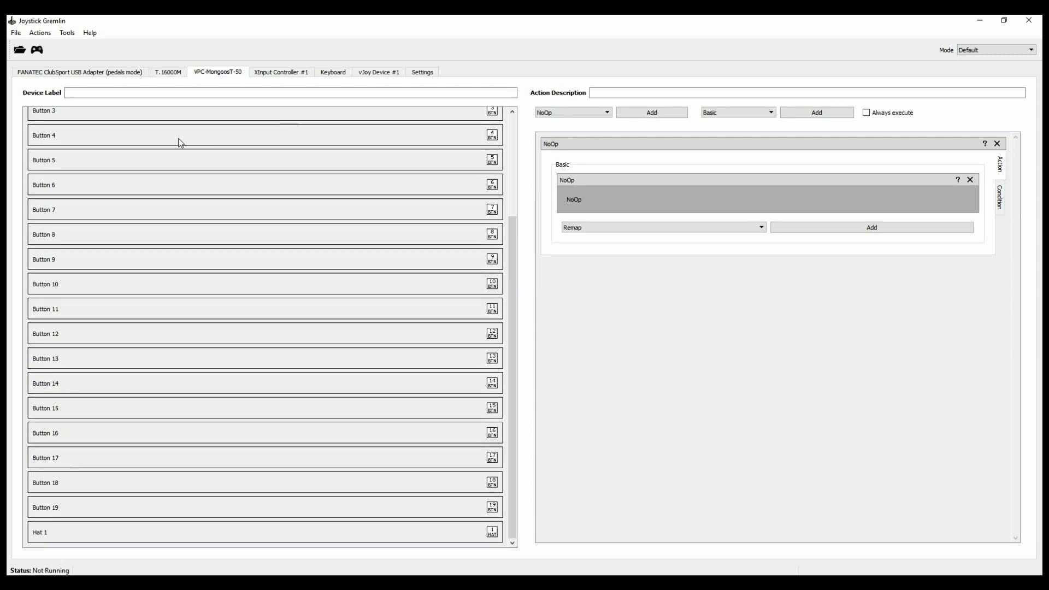
{"action": "scroll", "coordinate": [180, 142], "scroll_direction": "up", "scroll_amount": 3}
{"action": "left_click", "coordinate": [197, 117]}
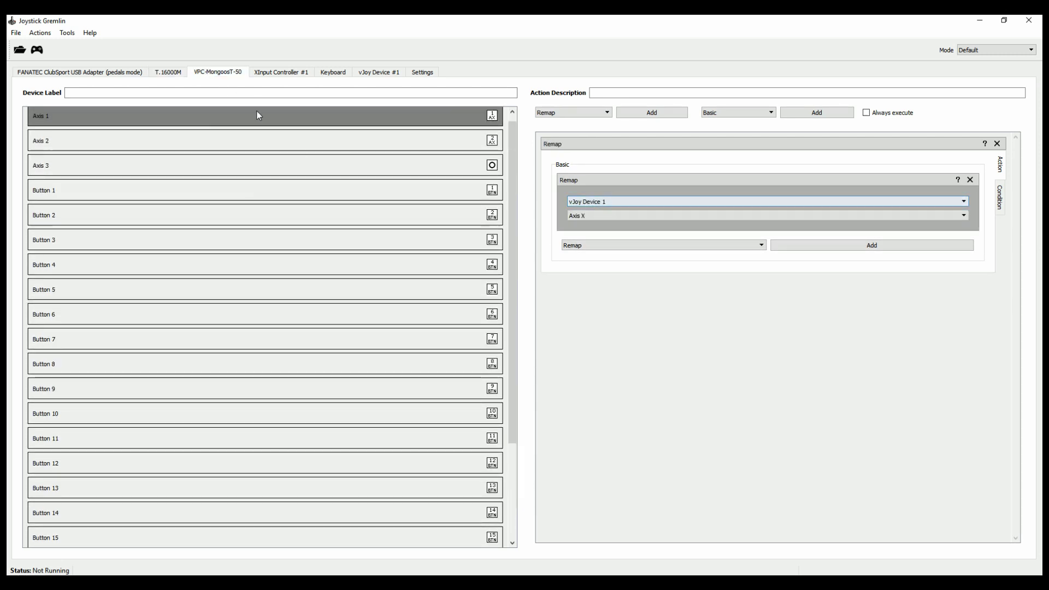
{"action": "left_click", "coordinate": [168, 75]}
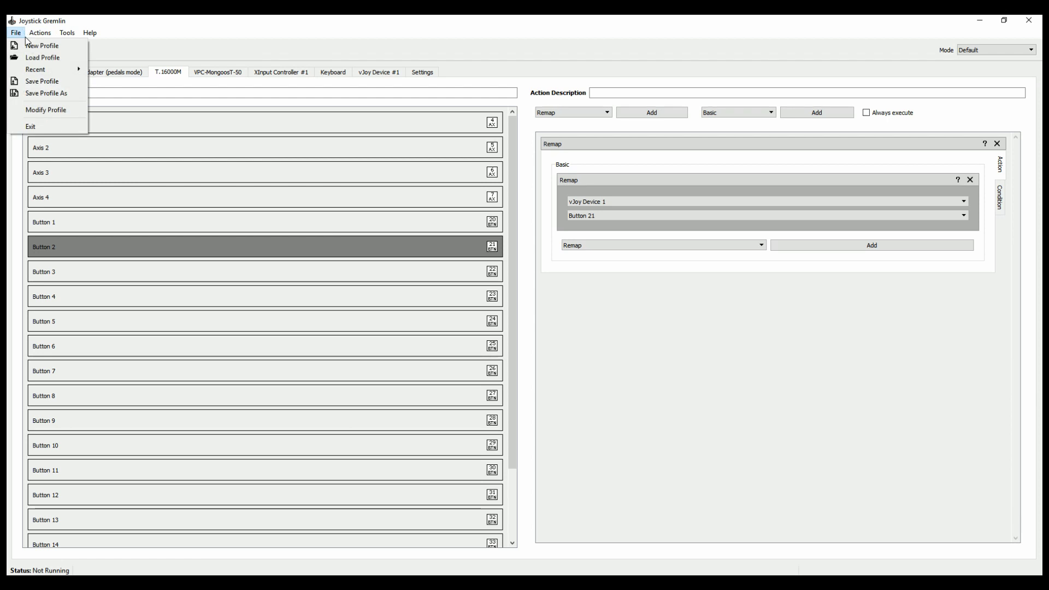
- Open Axis 1 of the FANATEC ClubSport USB Adapter pedals and add a new merge axis entry
{"action": "left_click", "coordinate": [116, 75]}
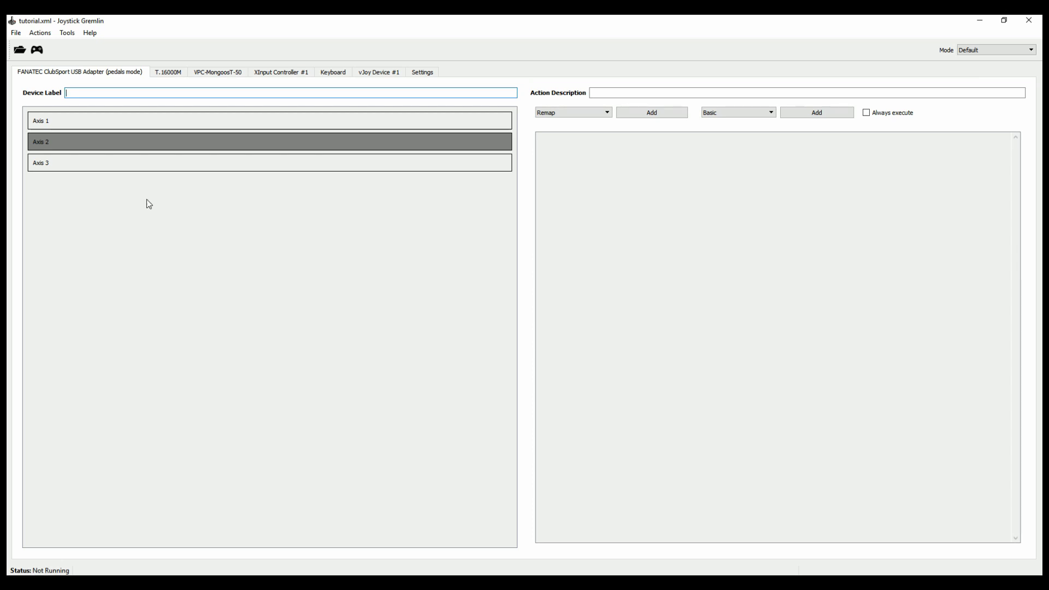
{"action": "left_click", "coordinate": [100, 120]}
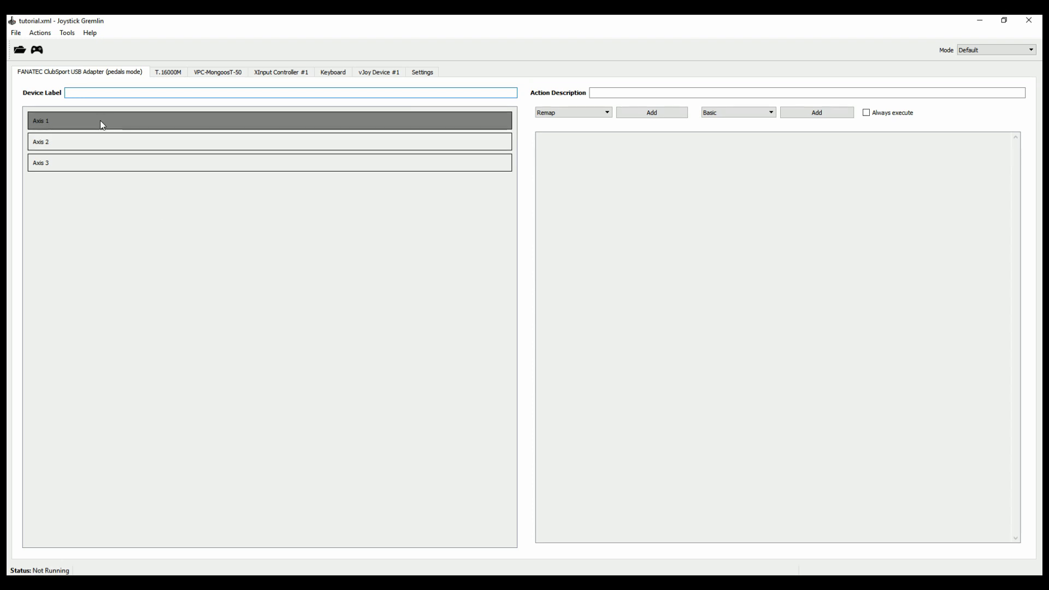
{"action": "left_click", "coordinate": [43, 35]}
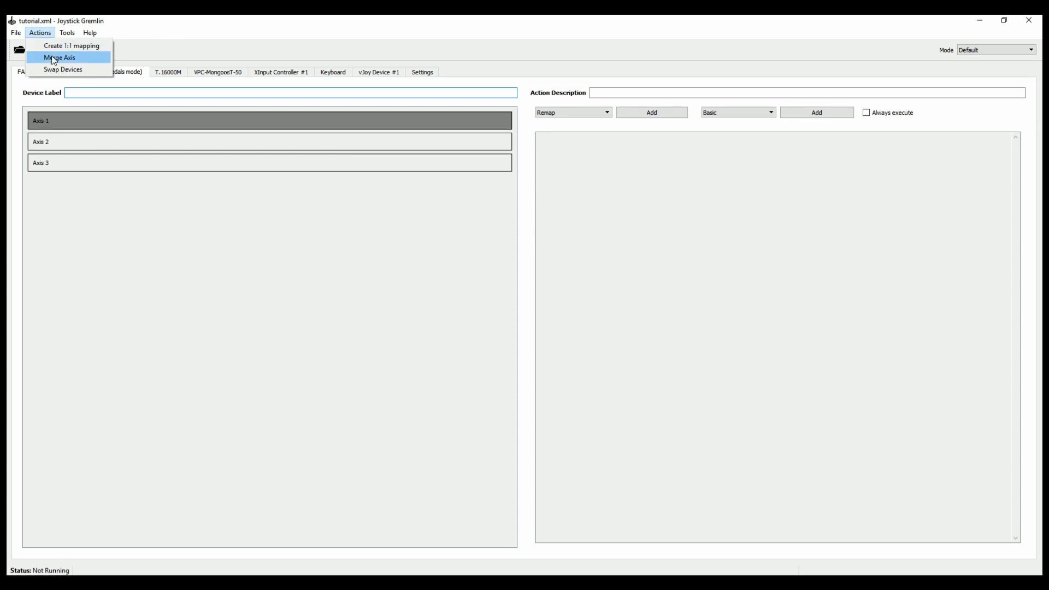
{"action": "left_click", "coordinate": [64, 58]}
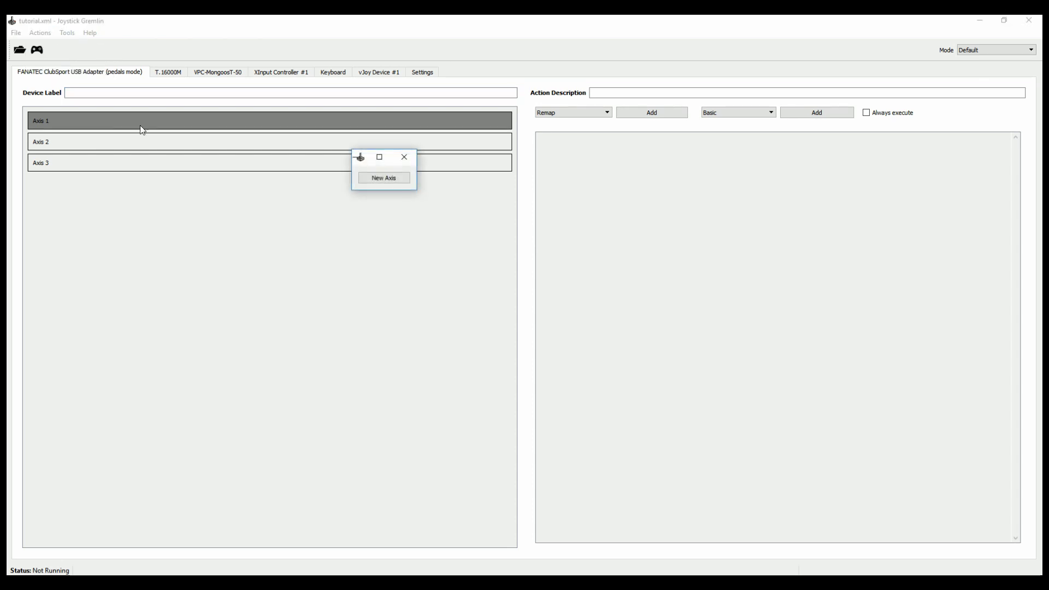
{"action": "left_click", "coordinate": [385, 179]}
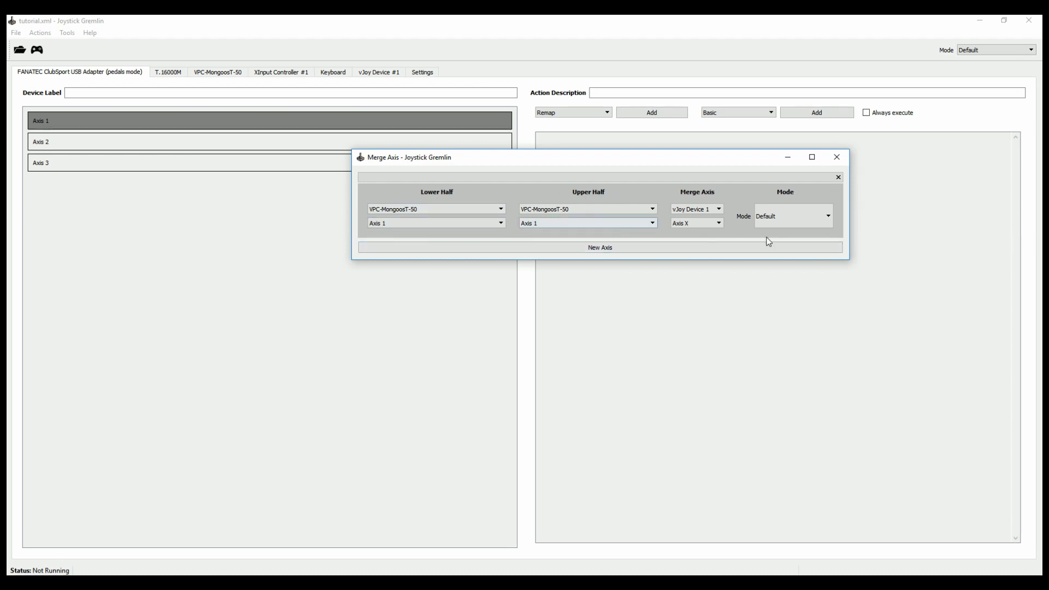
- Set the merge's lower half to the FANATEC ClubSport USB Adapter's Axis 1 and its upper half to the same device's Axis 2
{"action": "left_click", "coordinate": [417, 210]}
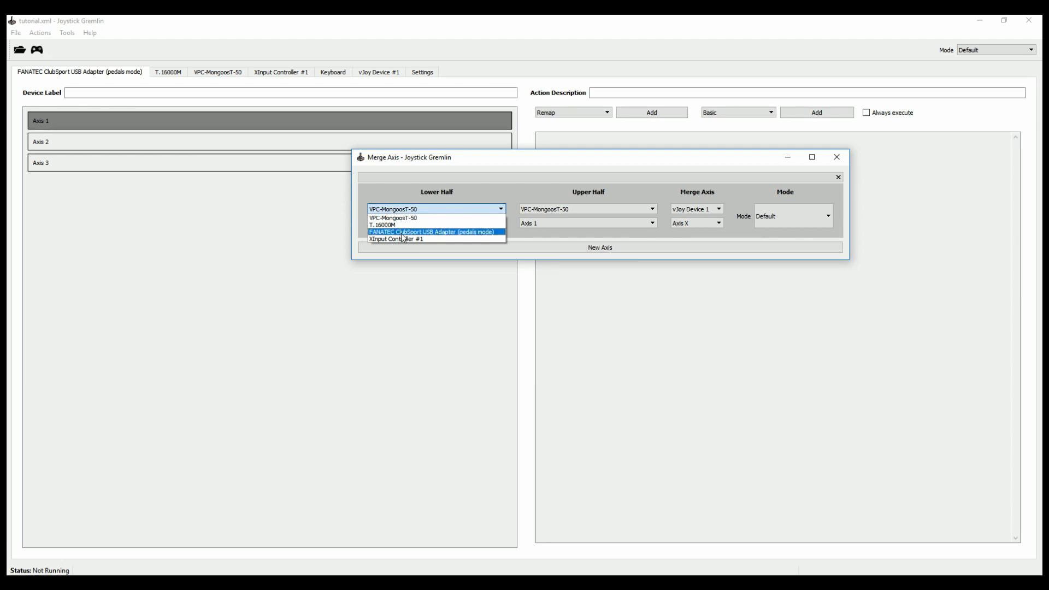
{"action": "left_click", "coordinate": [419, 232]}
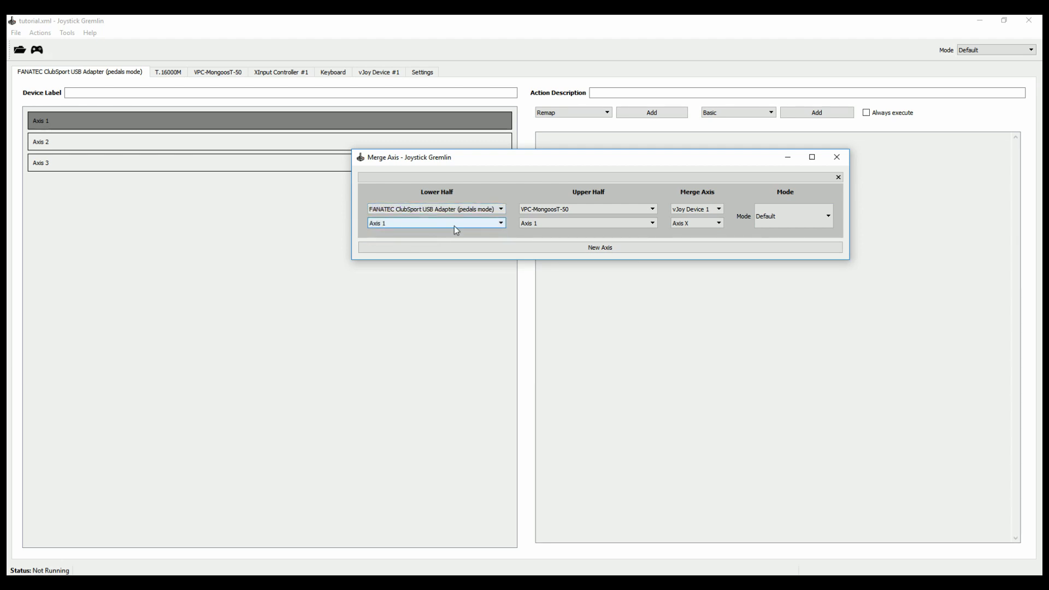
{"action": "left_click", "coordinate": [546, 209]}
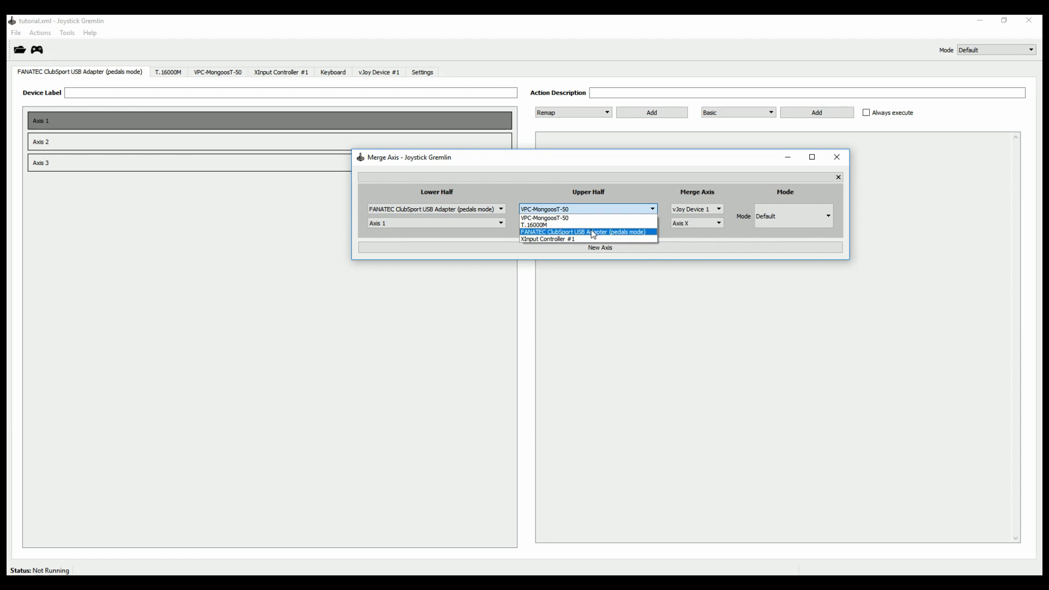
{"action": "left_click", "coordinate": [593, 232]}
{"action": "left_click", "coordinate": [563, 223]}
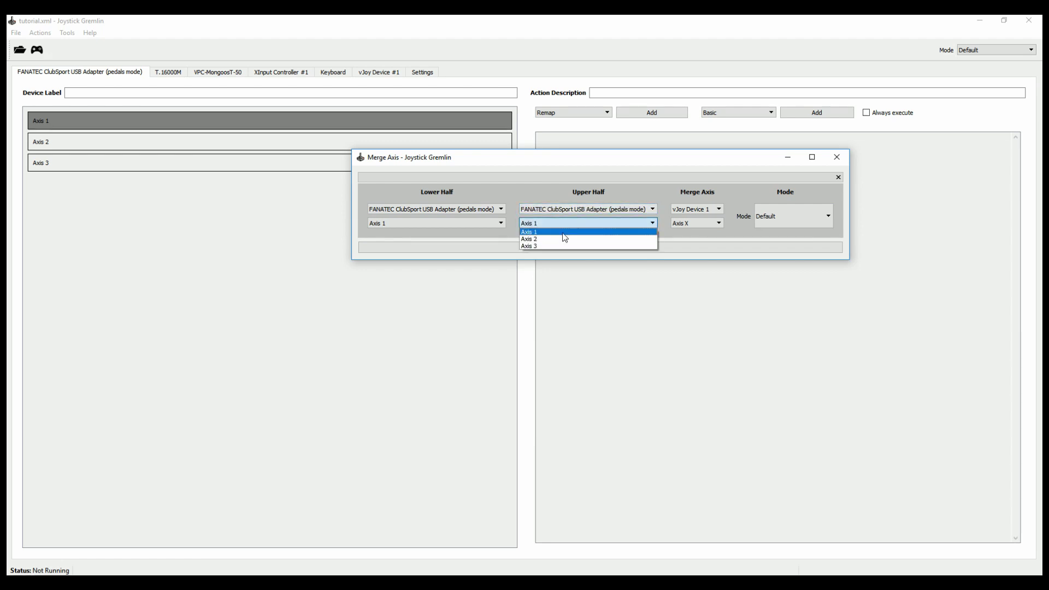
{"action": "left_click", "coordinate": [562, 239]}
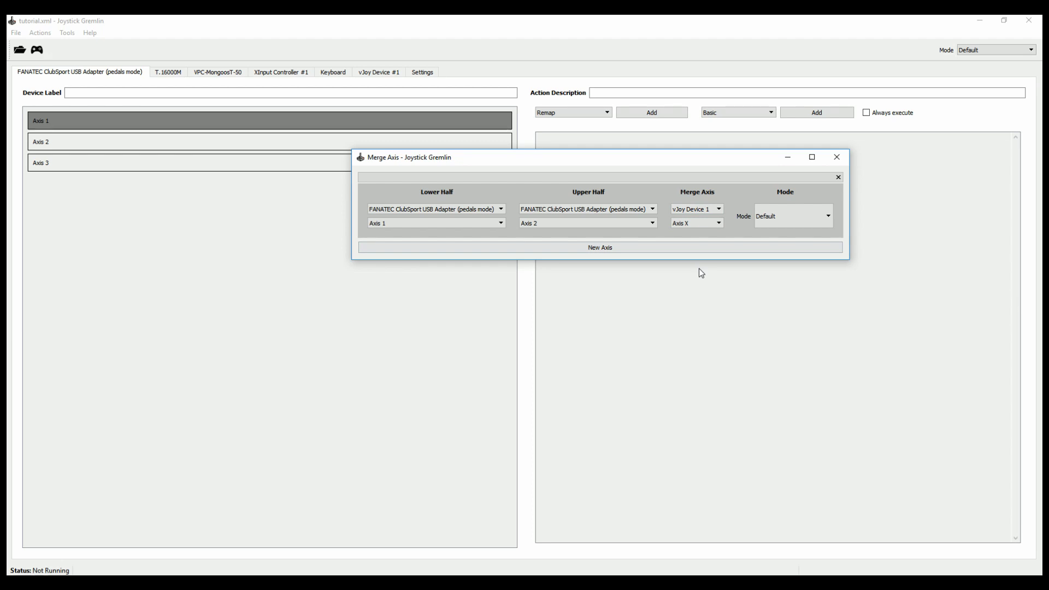
- Output the merged pedal axis to Axis Z of vJoy Device 1 and close the merge settings
{"action": "left_click", "coordinate": [689, 224]}
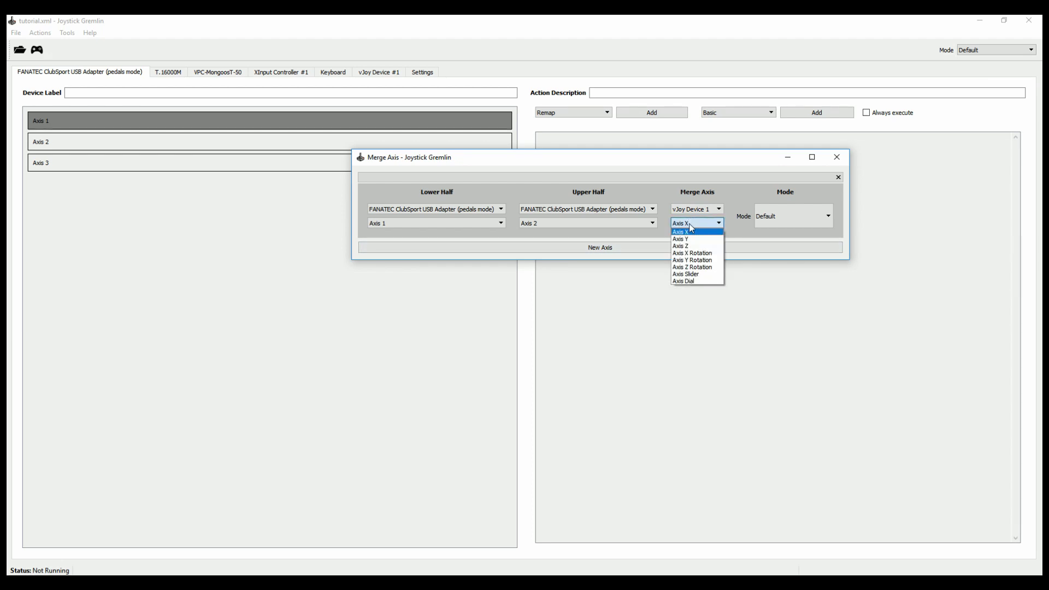
{"action": "left_click", "coordinate": [694, 245]}
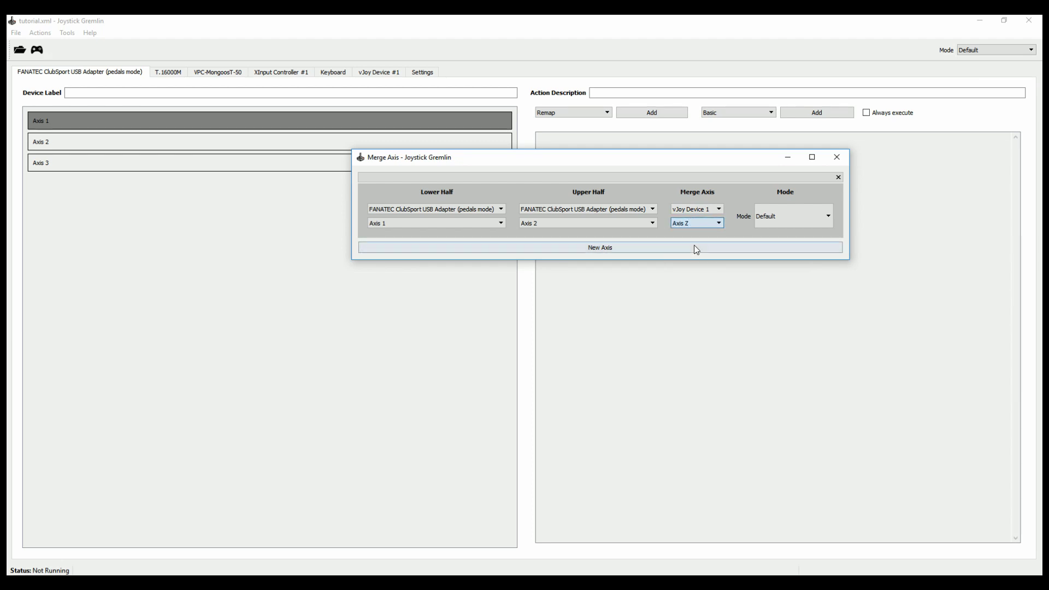
{"action": "left_click", "coordinate": [839, 163]}
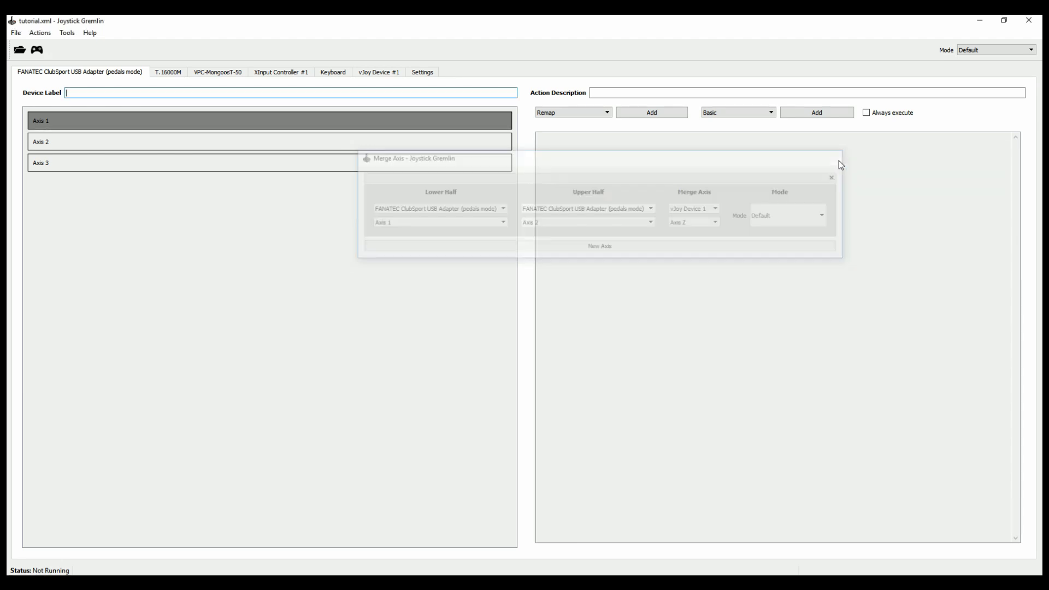
- Check the vJoy outputs assigned to Axes 1 to 3 of the T.16000M and Axes 1 and 2 of the VPC-MongoosT-50
{"action": "left_click", "coordinate": [169, 75]}
{"action": "left_click", "coordinate": [194, 126]}
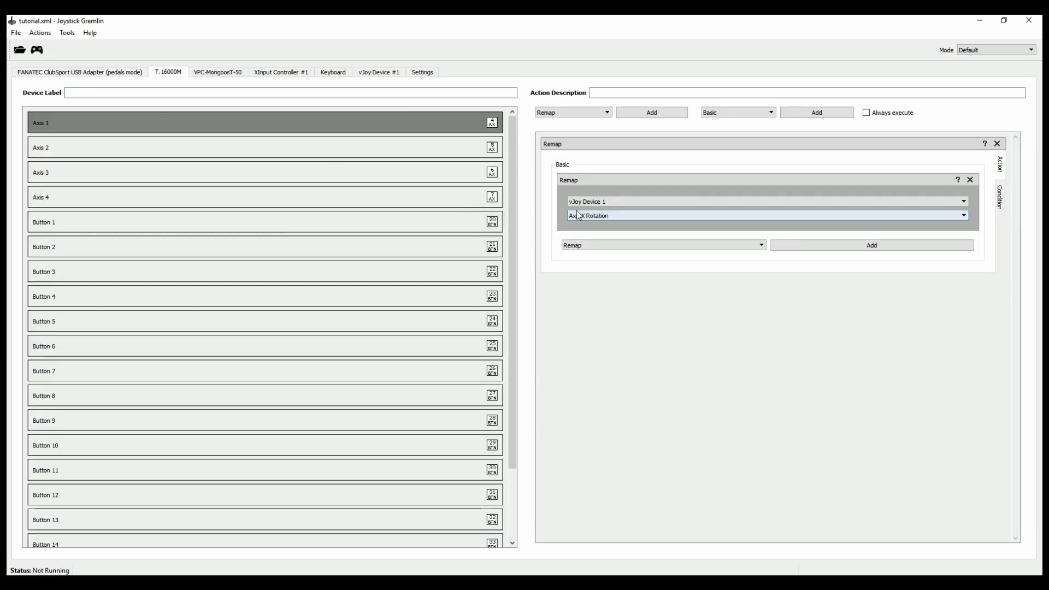
{"action": "left_click", "coordinate": [463, 149]}
{"action": "left_click", "coordinate": [466, 173]}
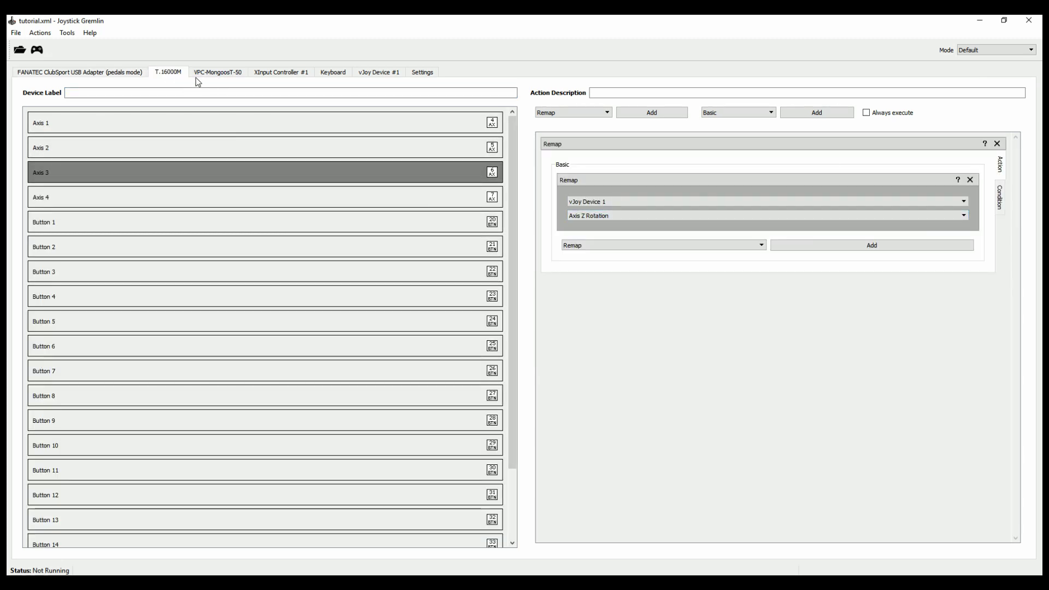
{"action": "left_click", "coordinate": [218, 76]}
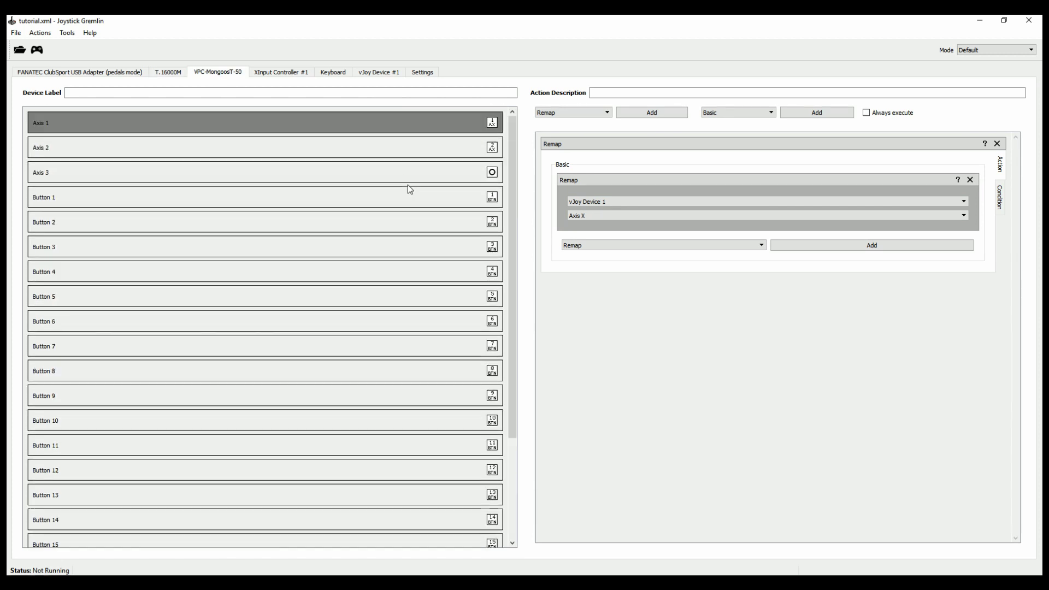
{"action": "left_click", "coordinate": [460, 148]}
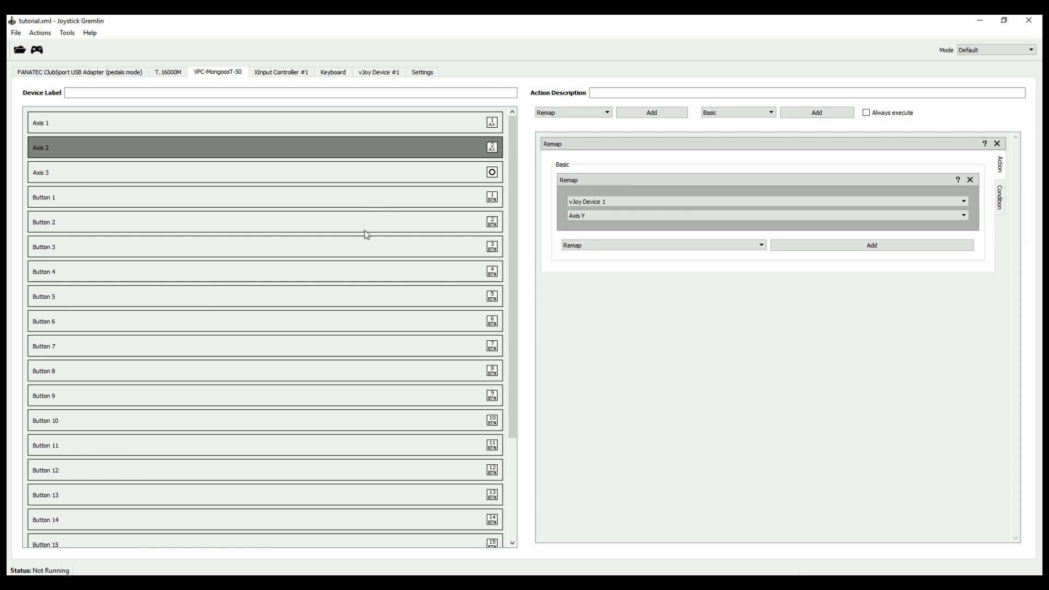
- Save the profile and activate it so that its mappings run
{"action": "left_click", "coordinate": [16, 32]}
{"action": "left_click", "coordinate": [32, 80]}
{"action": "left_click", "coordinate": [36, 50]}
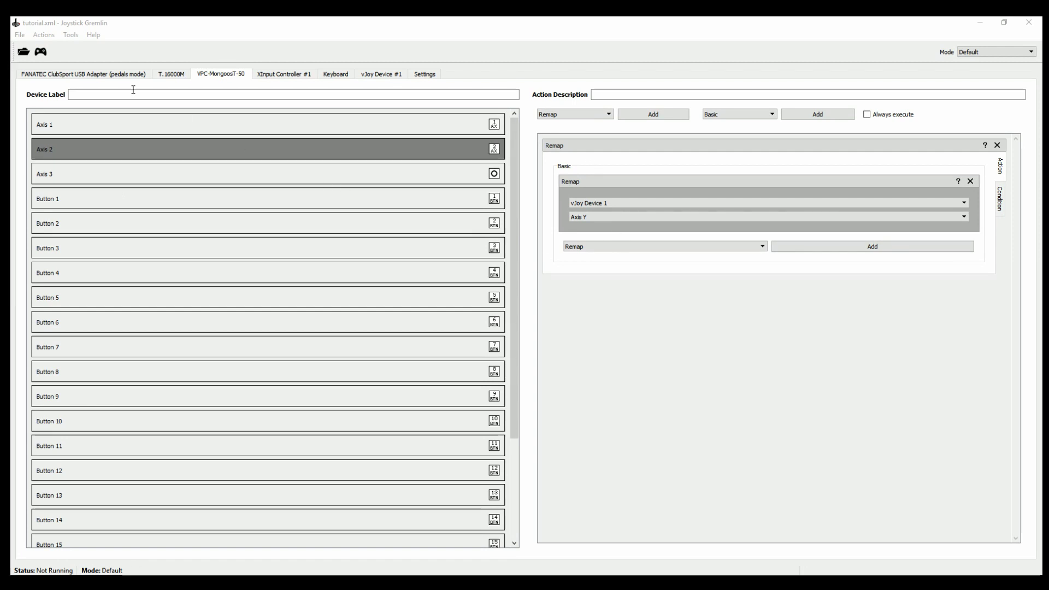
{"action": "left_click", "coordinate": [43, 52]}
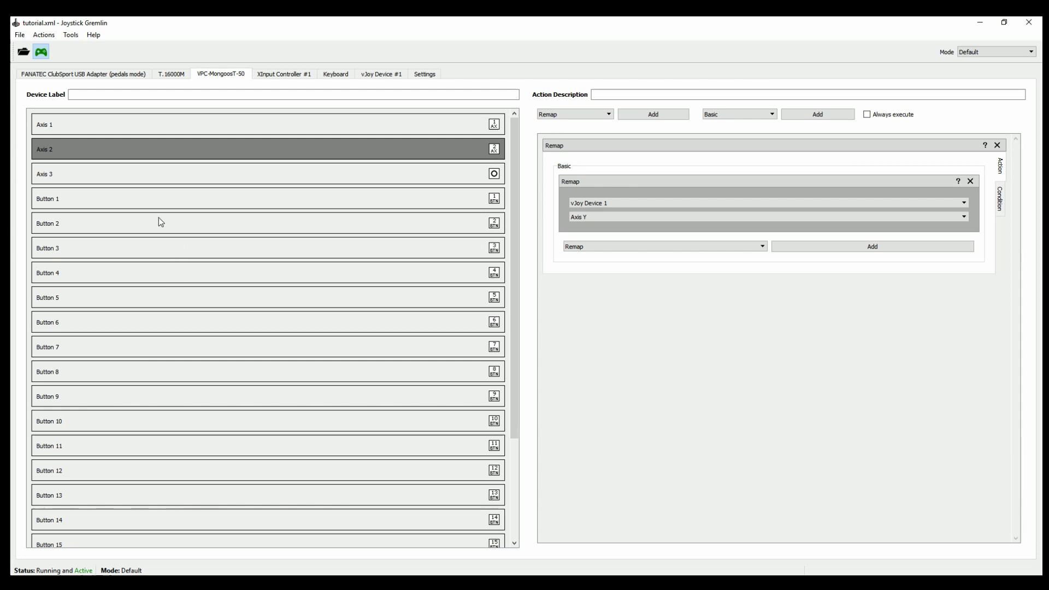
- Try out the Input Repeater by enabling it and turning it back off
{"action": "left_click", "coordinate": [71, 35]}
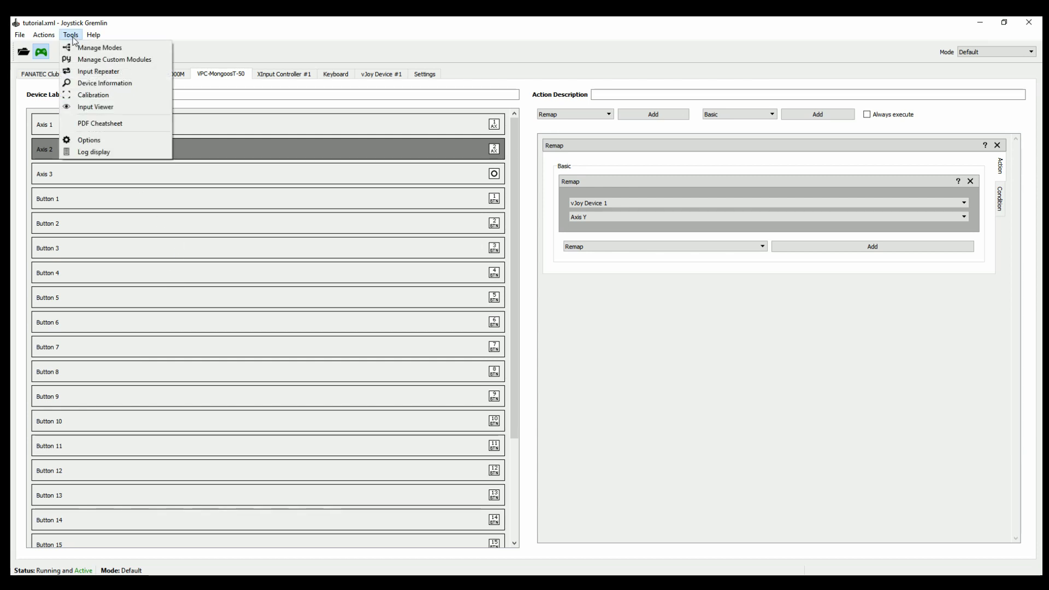
{"action": "left_click", "coordinate": [128, 73]}
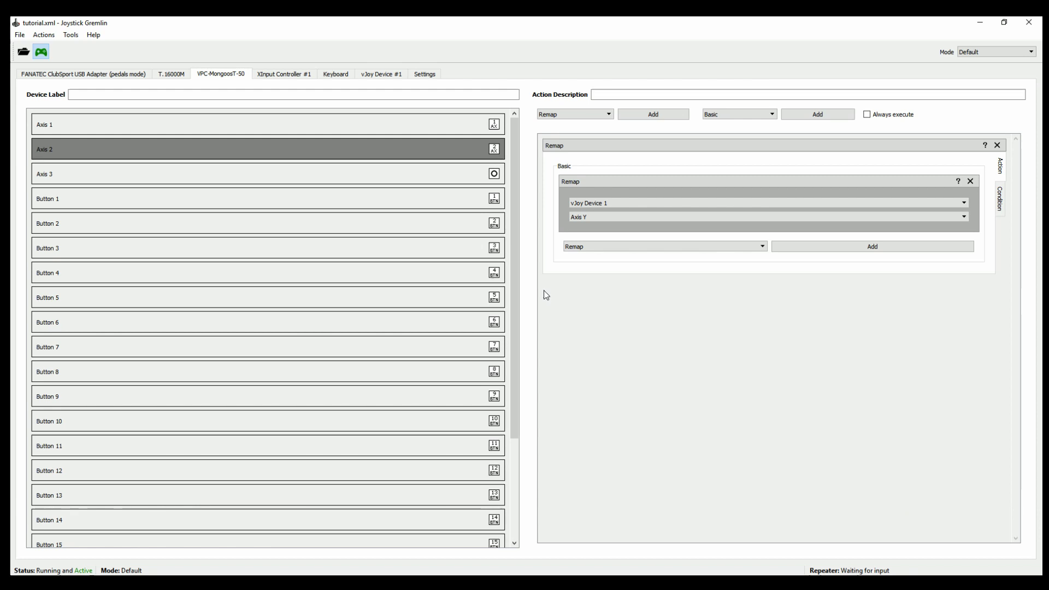
{"action": "left_click", "coordinate": [69, 36]}
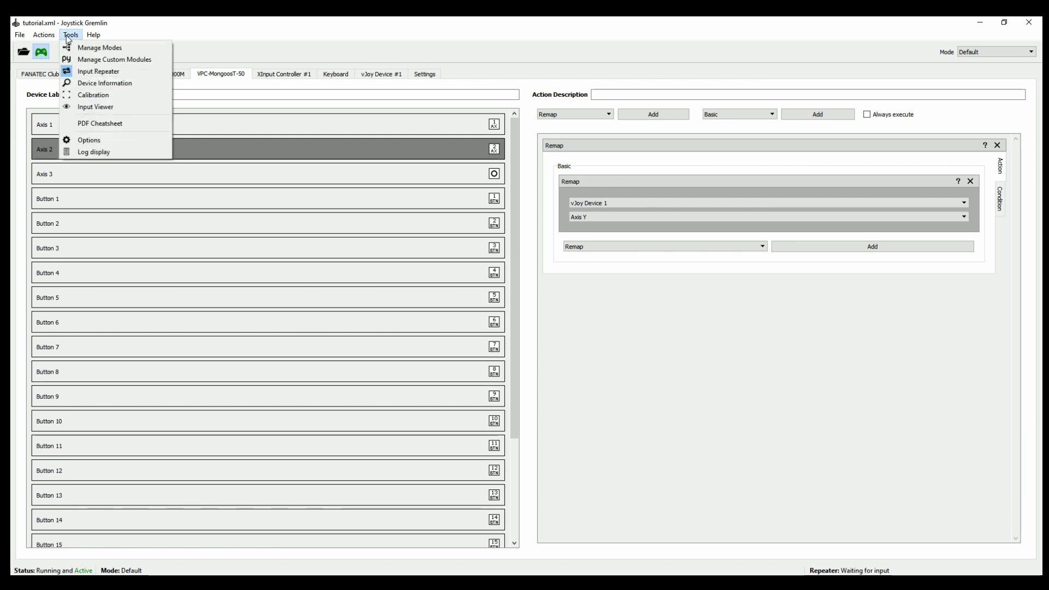
{"action": "left_click", "coordinate": [104, 72]}
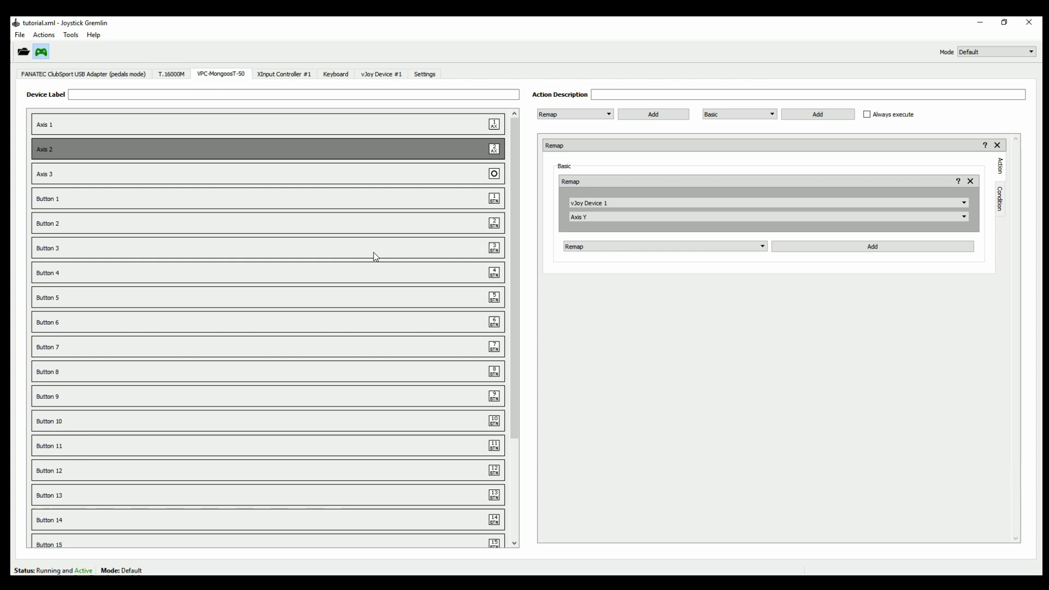
- Enable the Input Repeater to prepare for binding the vJoy inputs in the game
{"action": "left_click", "coordinate": [71, 36]}
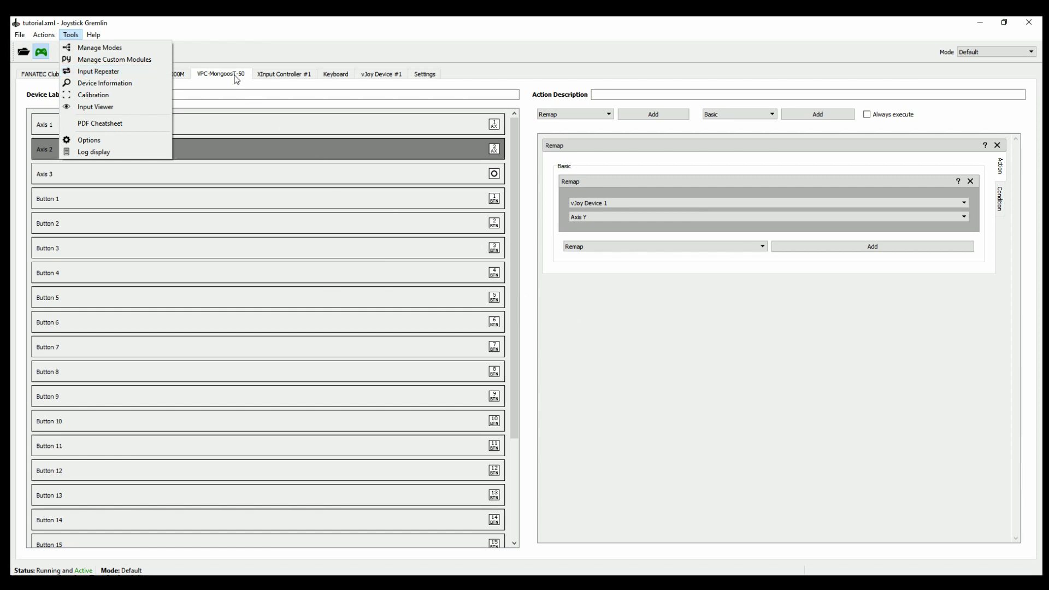
{"action": "left_click", "coordinate": [109, 72]}
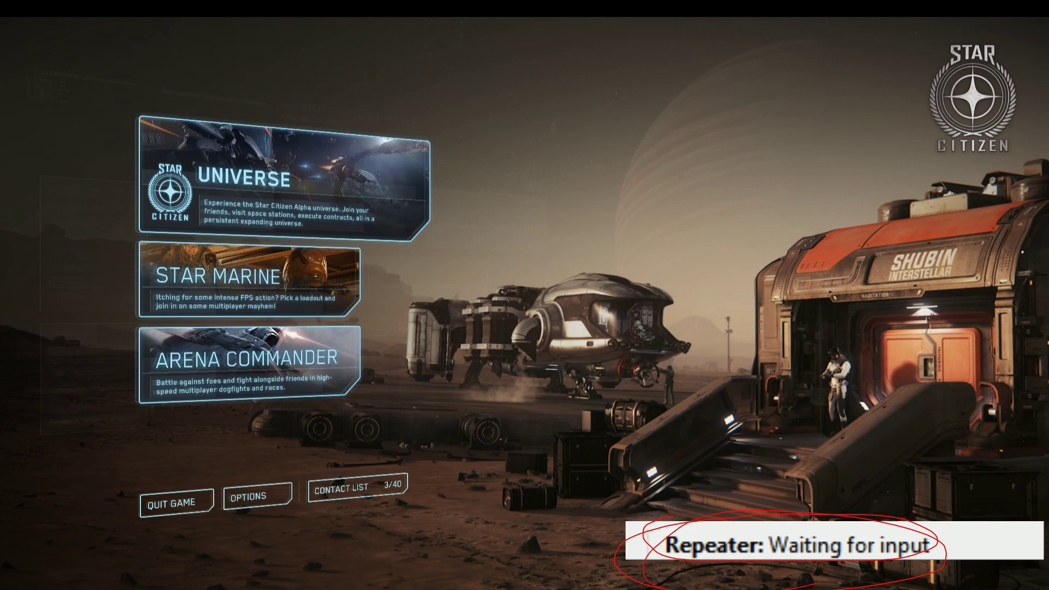
{"action": "left_click_drag", "start_coordinate": [814, 583], "coordinate": [705, 510]}
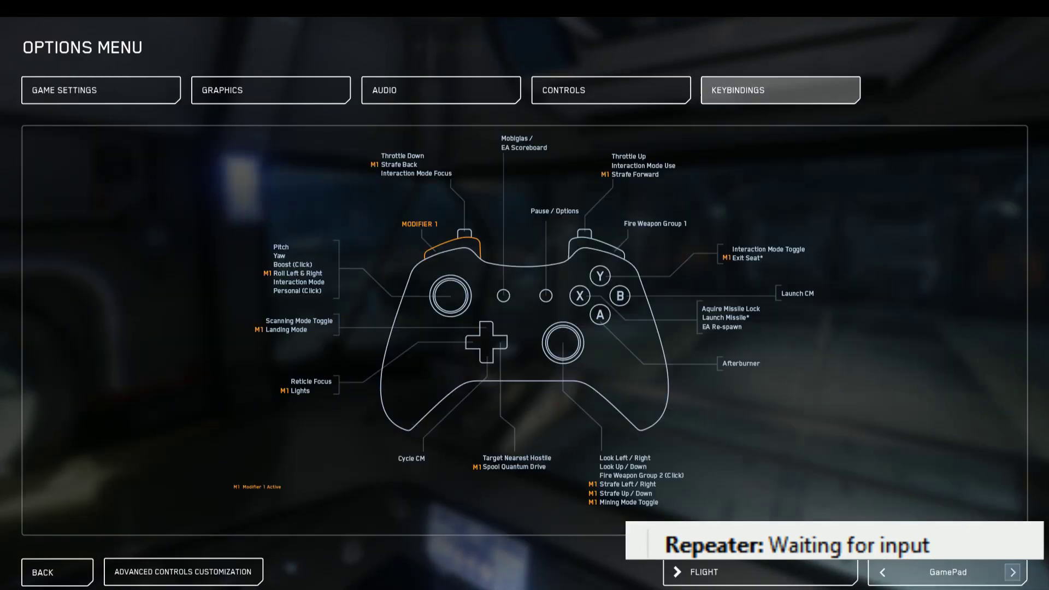
- In Star Citizen's keybinding options, open the advanced customization for Joystick / HOTAS and expand the Flight - Movement bindings
{"action": "left_click", "coordinate": [1012, 572]}
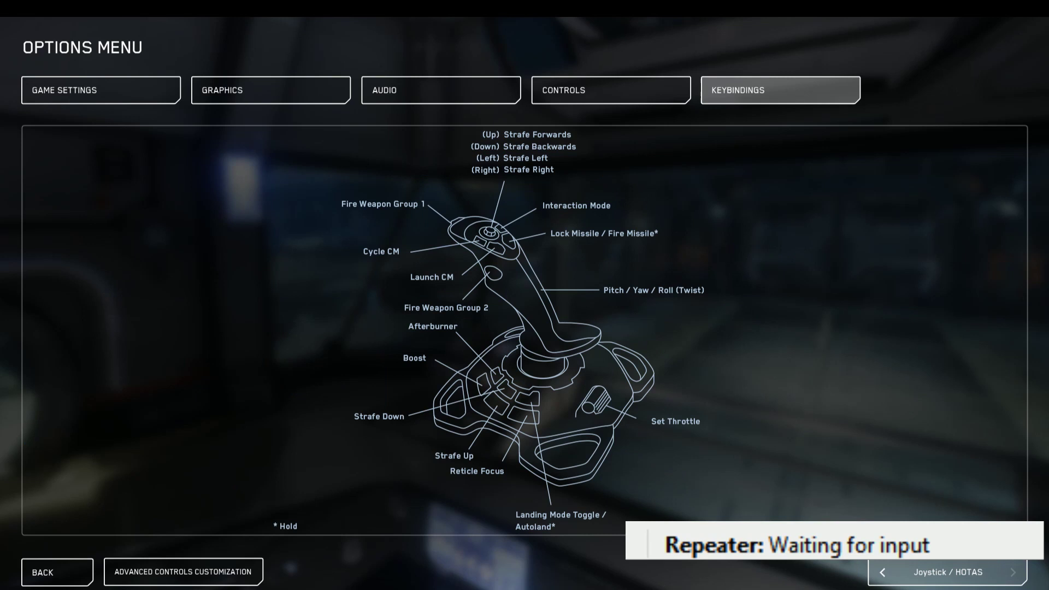
{"action": "left_click", "coordinate": [183, 571]}
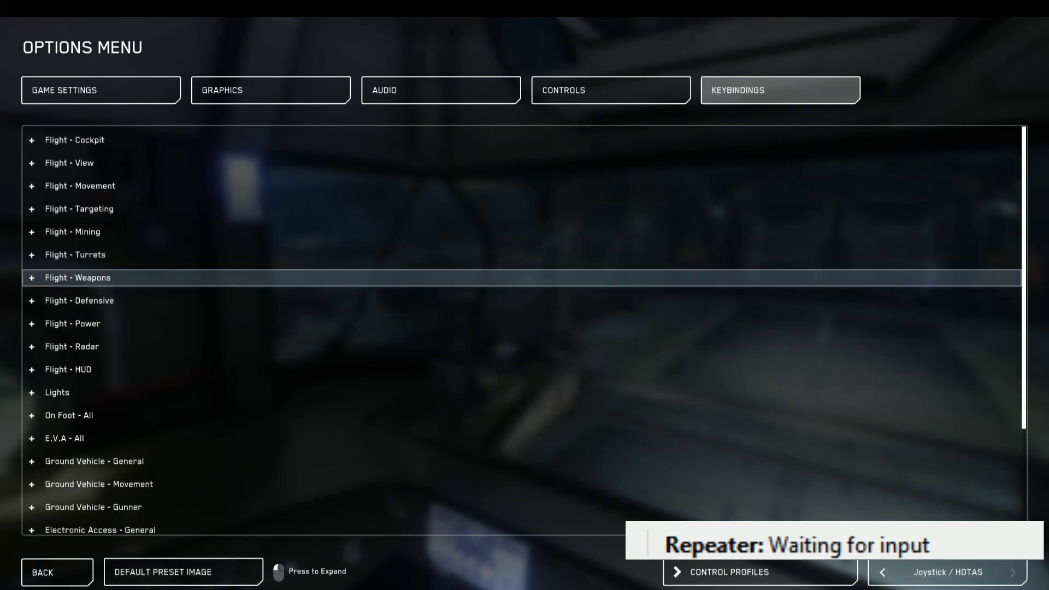
{"action": "left_click", "coordinate": [80, 186]}
{"action": "scroll", "coordinate": [524, 328], "scroll_direction": "down", "scroll_amount": 10}
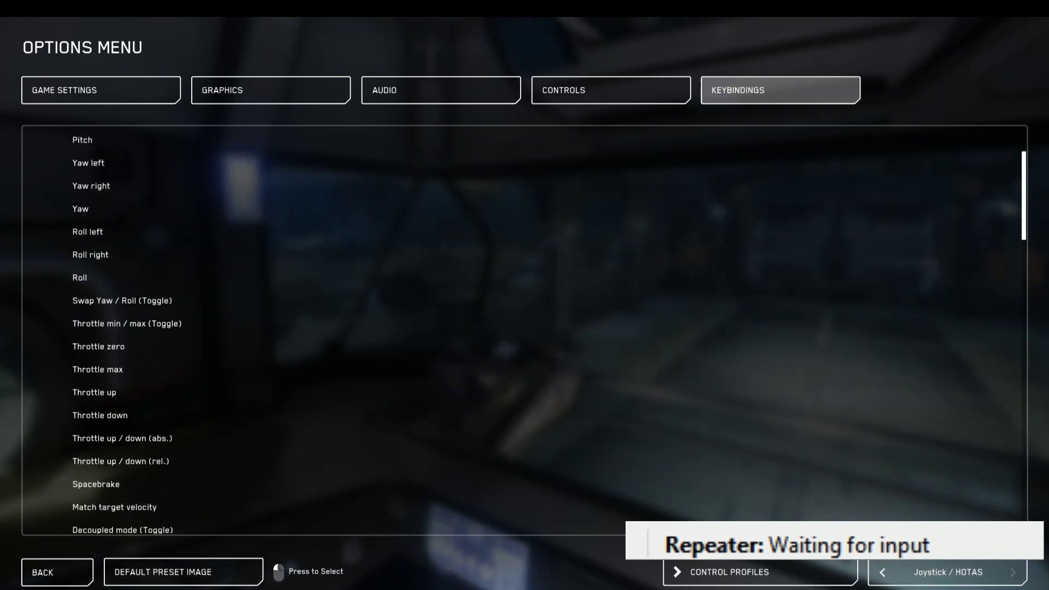
{"action": "scroll", "coordinate": [525, 328], "scroll_direction": "down", "scroll_amount": 3}
{"action": "scroll", "coordinate": [525, 328], "scroll_direction": "up", "scroll_amount": 10}
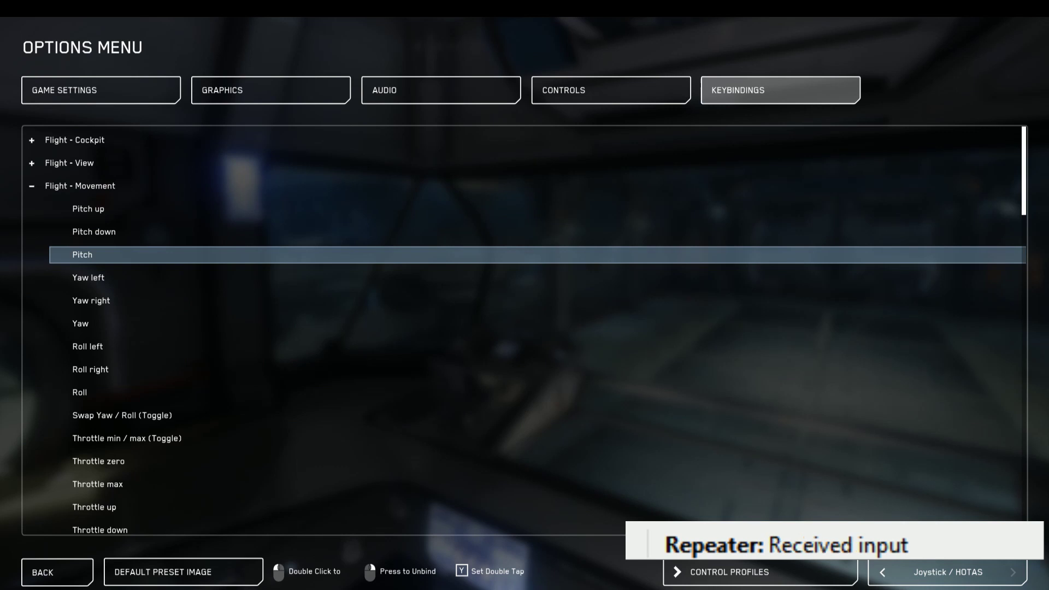
- Bind Pitch to the Y-Axis and Yaw to the X-Axis of the virtual joystick
{"action": "double_click", "coordinate": [82, 255]}
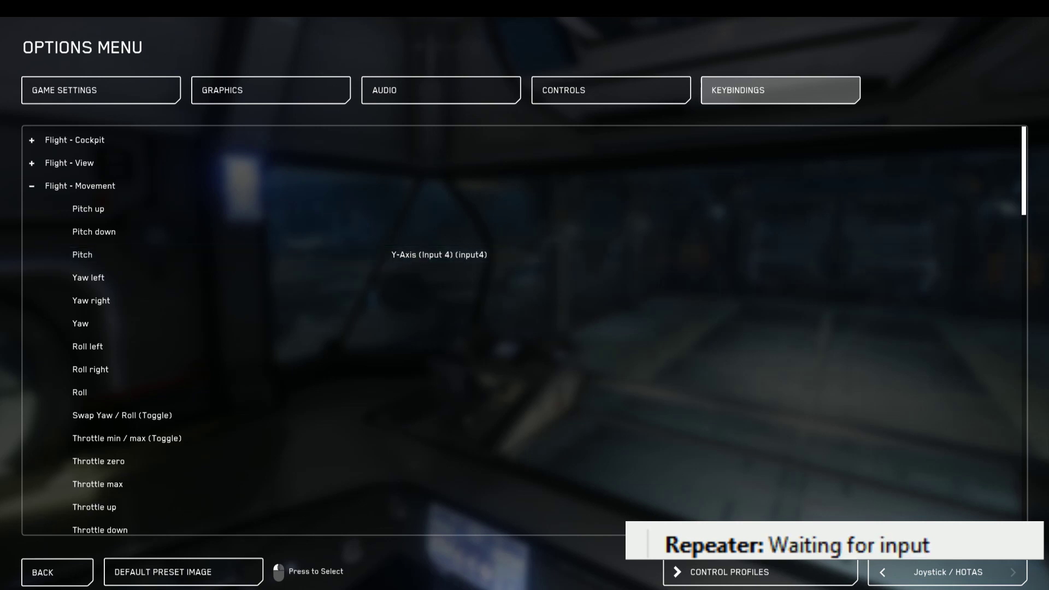
{"action": "left_click", "coordinate": [81, 323]}
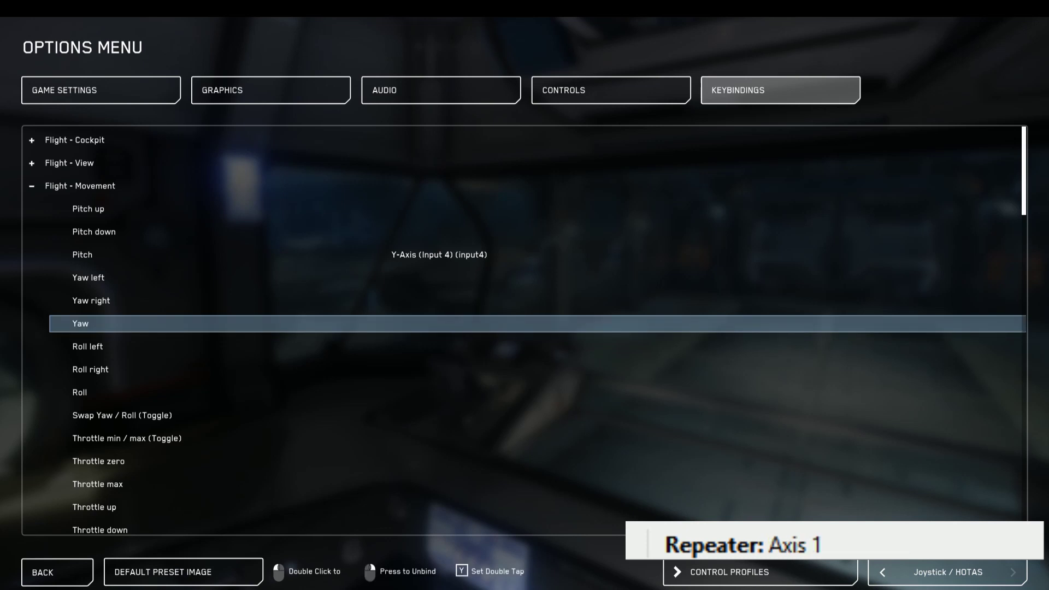
{"action": "double_click", "coordinate": [81, 323]}
- Bind Roll to Z-Axis Rotation and Throttle up / down (abs.) to Slider 1
{"action": "left_click", "coordinate": [79, 392]}
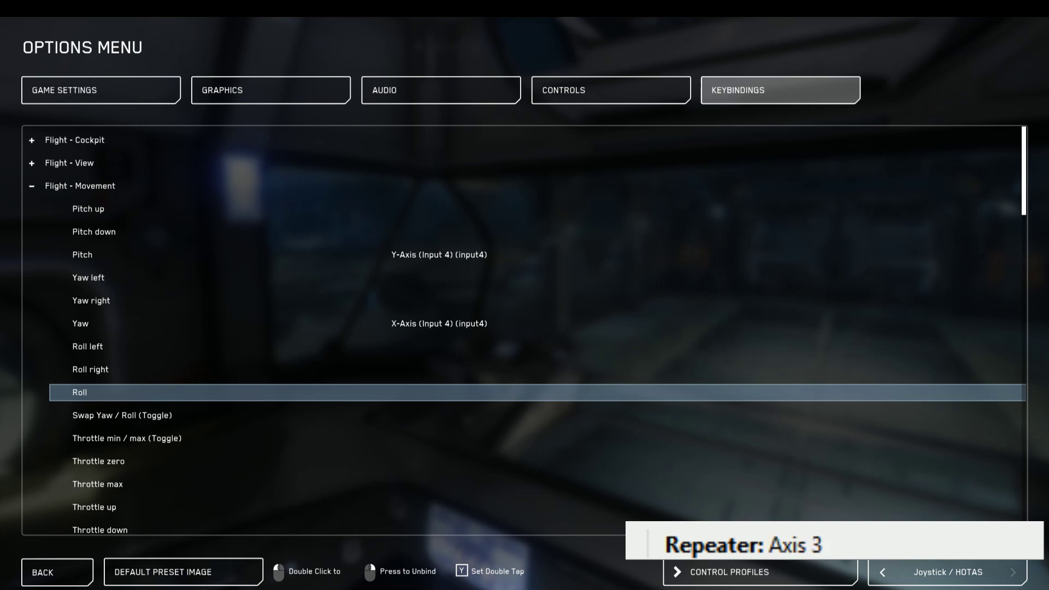
{"action": "key", "text": "Return"}
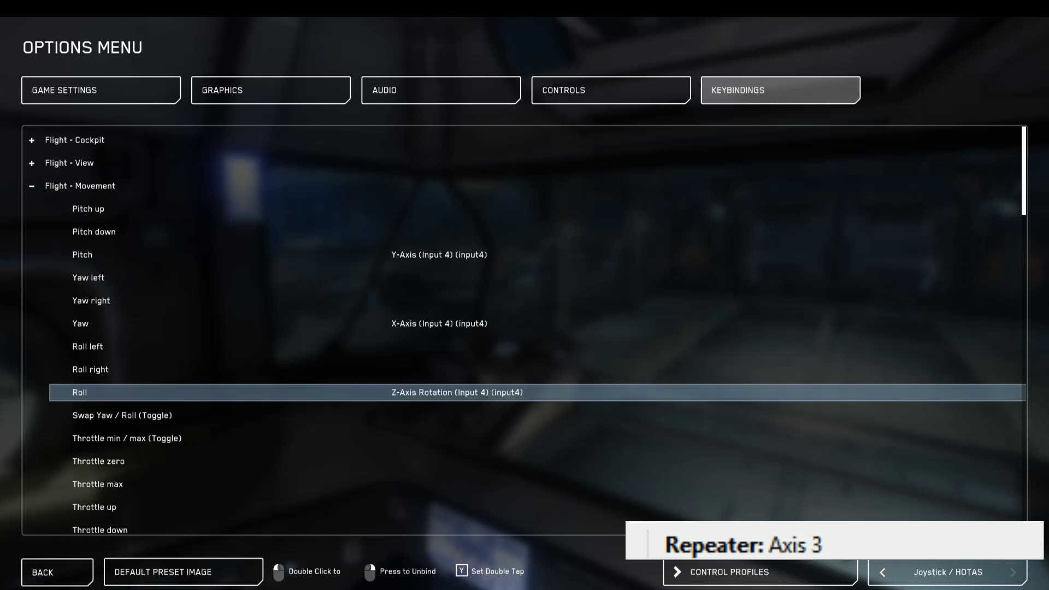
{"action": "scroll", "coordinate": [524, 328], "scroll_direction": "down", "scroll_amount": 5}
{"action": "left_click", "coordinate": [164, 255]}
- Bind Strafe up / down to Y-Axis Rotation and Strafe left / right to X-Axis Rotation of the virtual joystick
{"action": "left_click", "coordinate": [106, 415]}
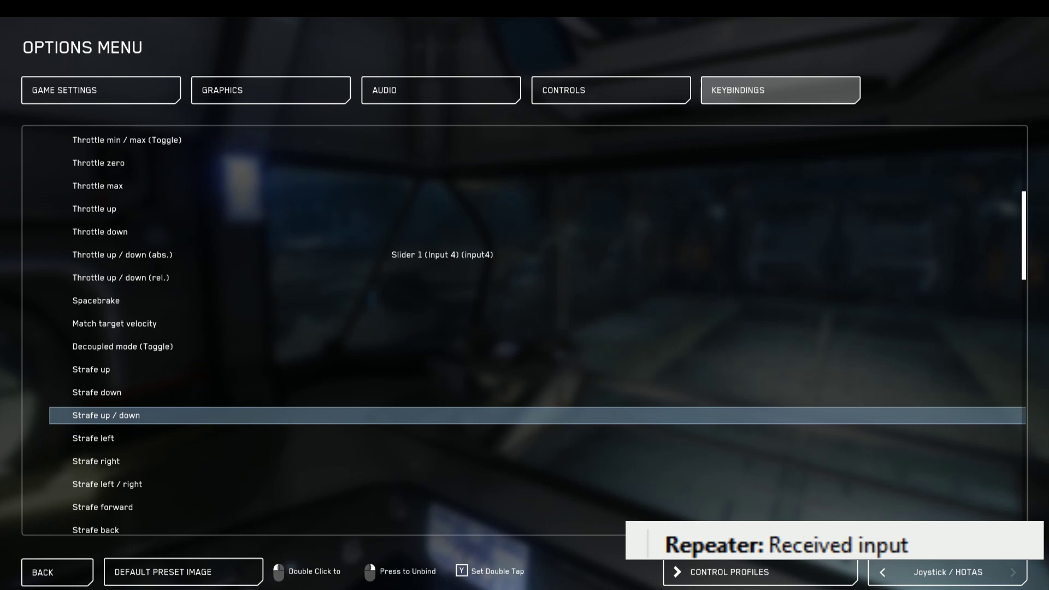
{"action": "double_click", "coordinate": [106, 415]}
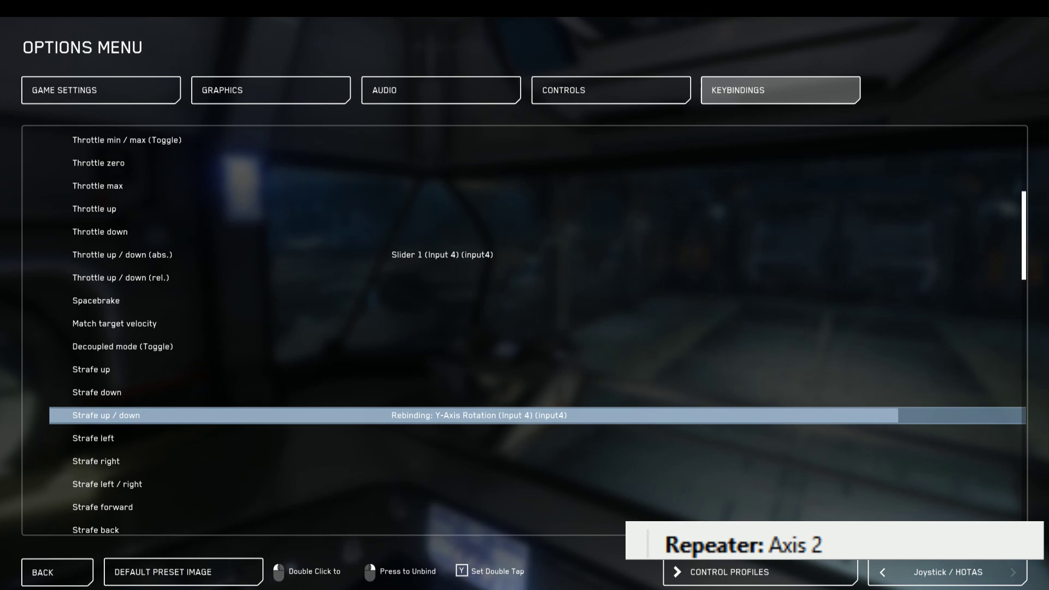
{"action": "scroll", "coordinate": [524, 330], "scroll_direction": "down", "scroll_amount": 1}
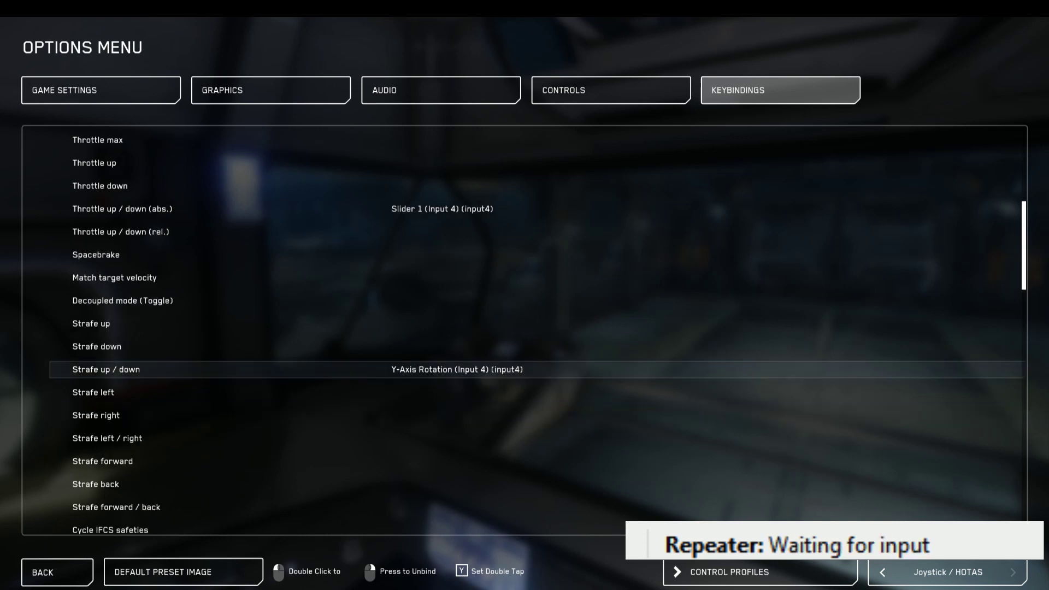
{"action": "left_click", "coordinate": [107, 438]}
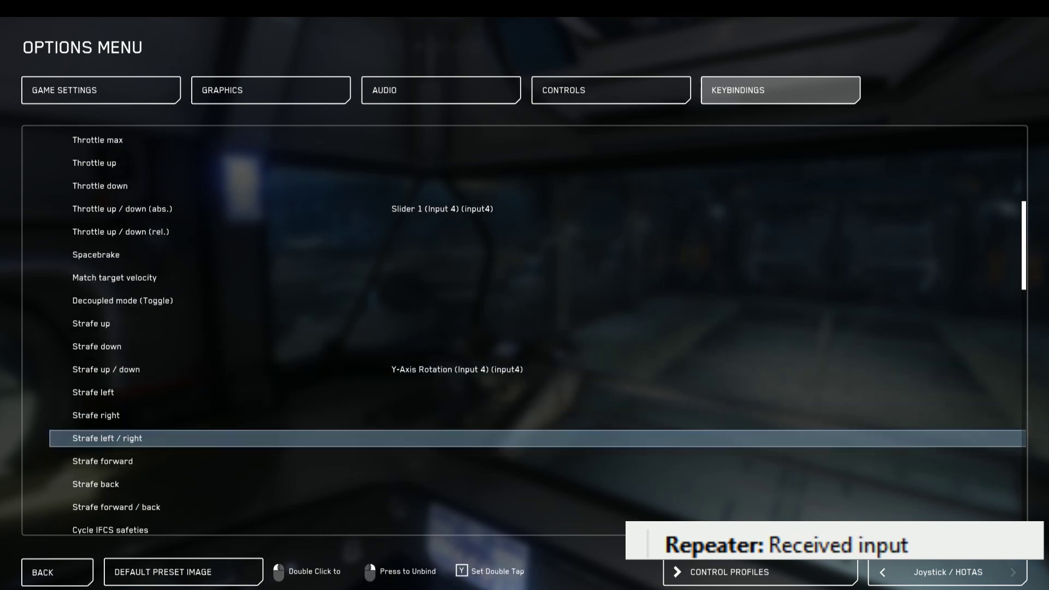
{"action": "double_click", "coordinate": [107, 437]}
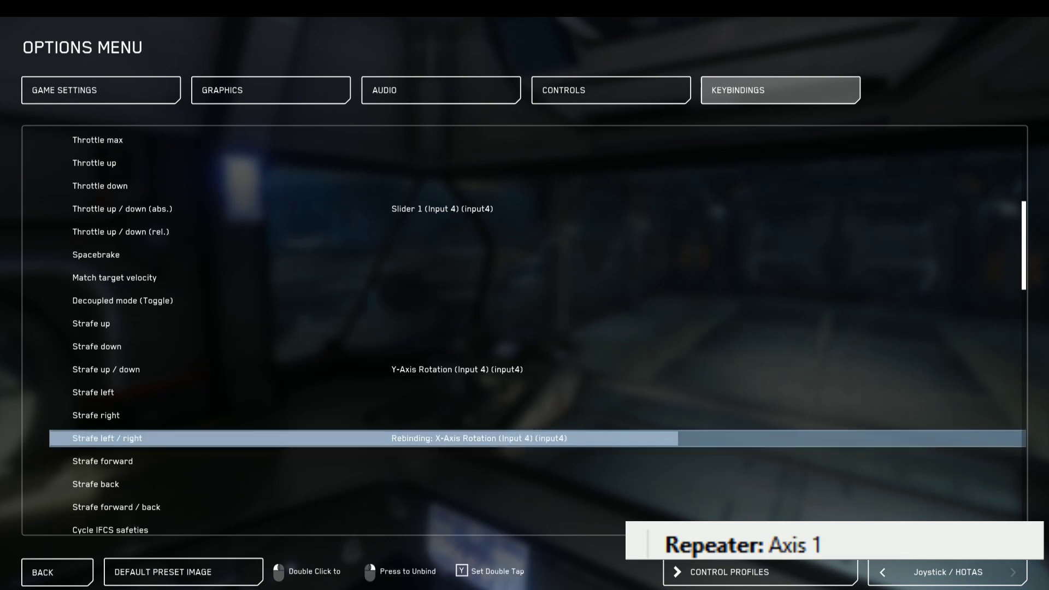
- Bind Strafe forward / back to the Z-Axis of the virtual joystick
{"action": "scroll", "coordinate": [524, 330], "scroll_direction": "down", "scroll_amount": 2}
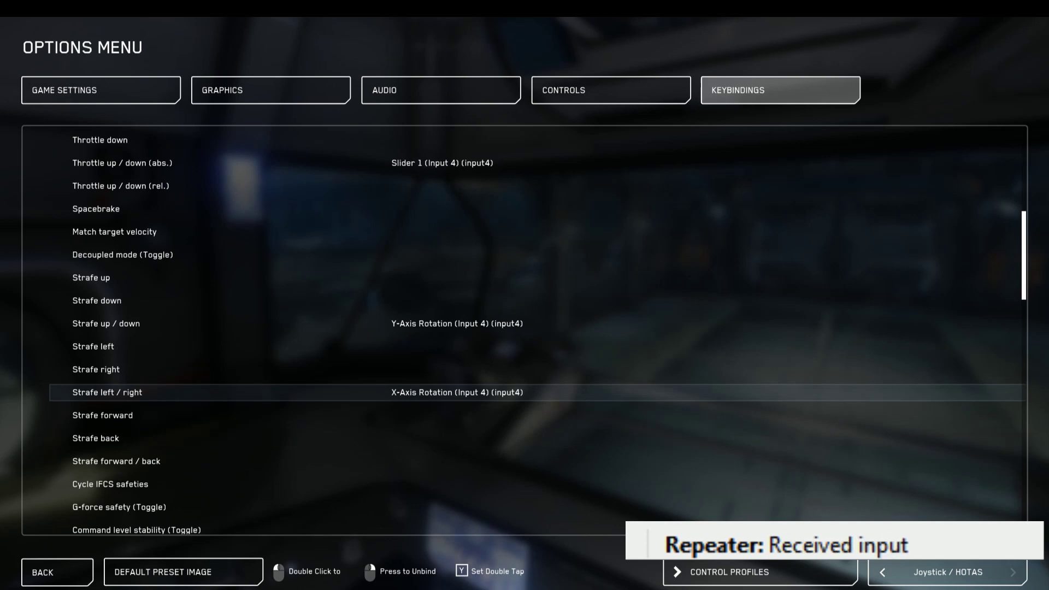
{"action": "double_click", "coordinate": [460, 461]}
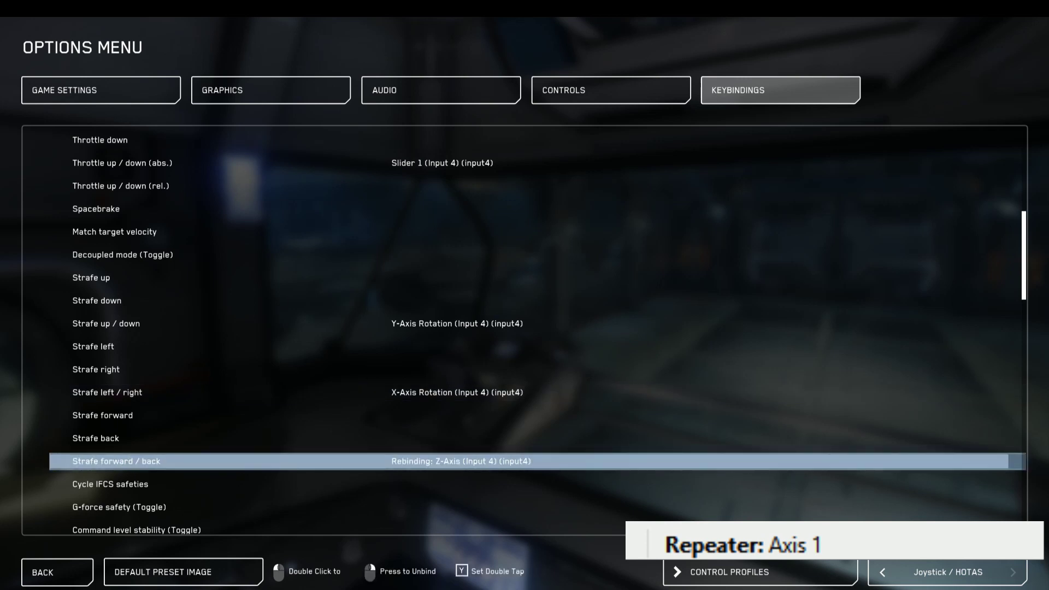
{"action": "scroll", "coordinate": [524, 330], "scroll_direction": "down", "scroll_amount": 5}
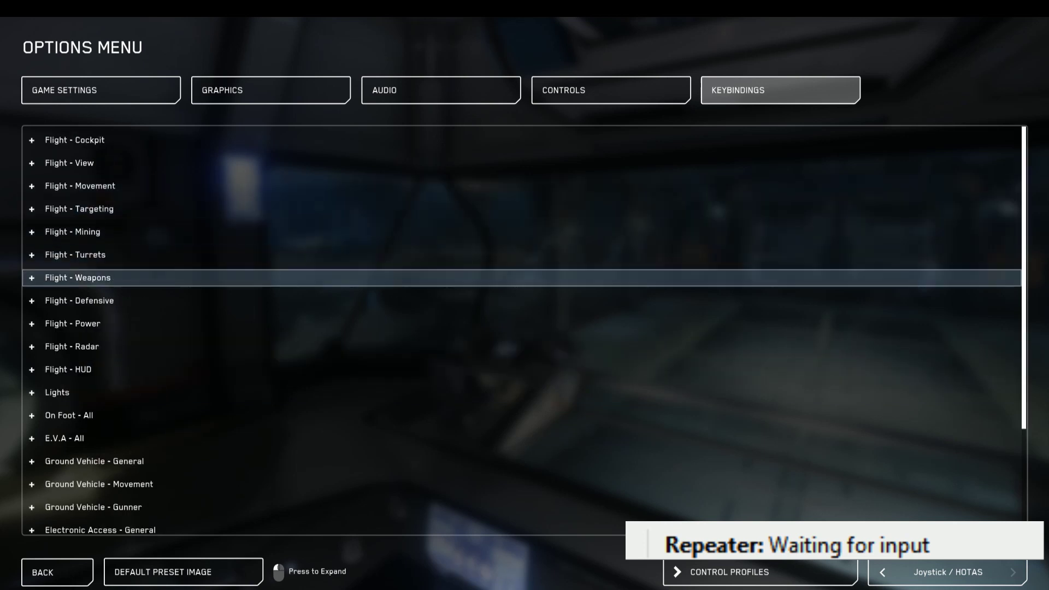
- Expand the Flight - Weapons bindings, bind Fire Weapon Group 1 to Button 1 and select Fire Weapon Group 2
{"action": "left_click", "coordinate": [78, 277]}
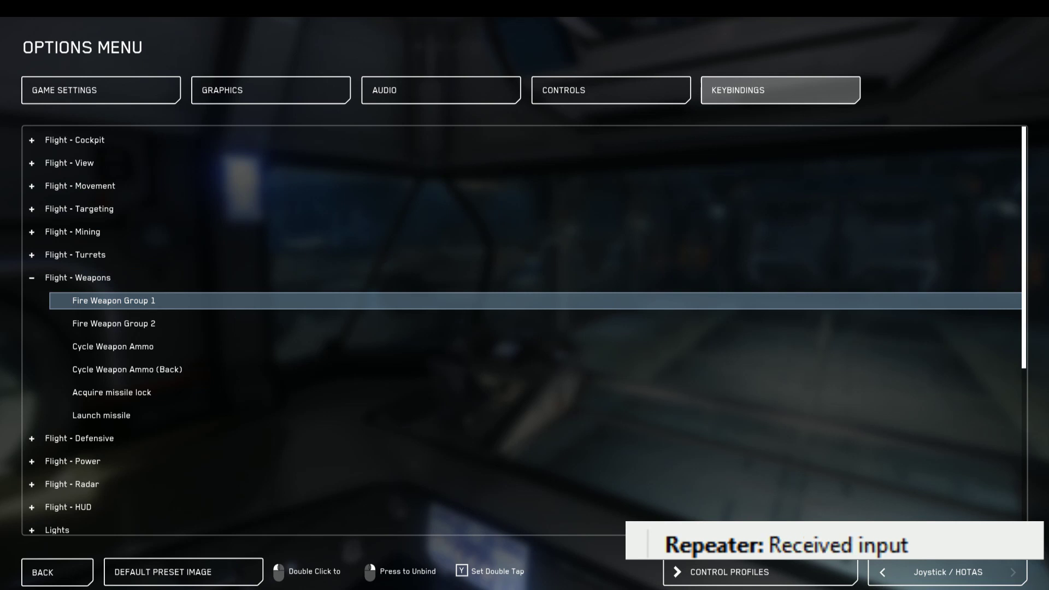
{"action": "double_click", "coordinate": [113, 300]}
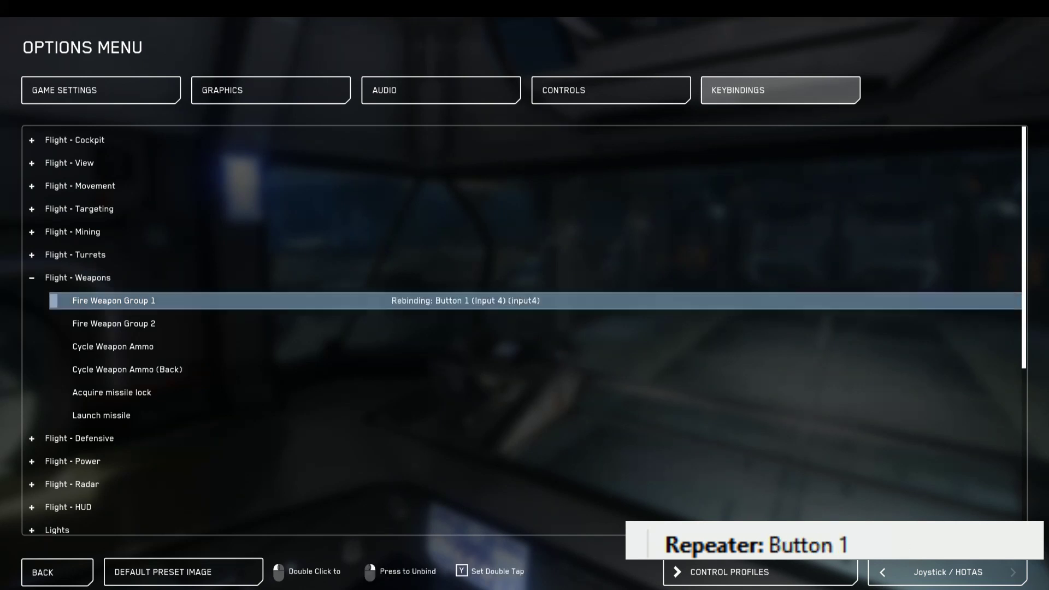
{"action": "left_click", "coordinate": [113, 323]}
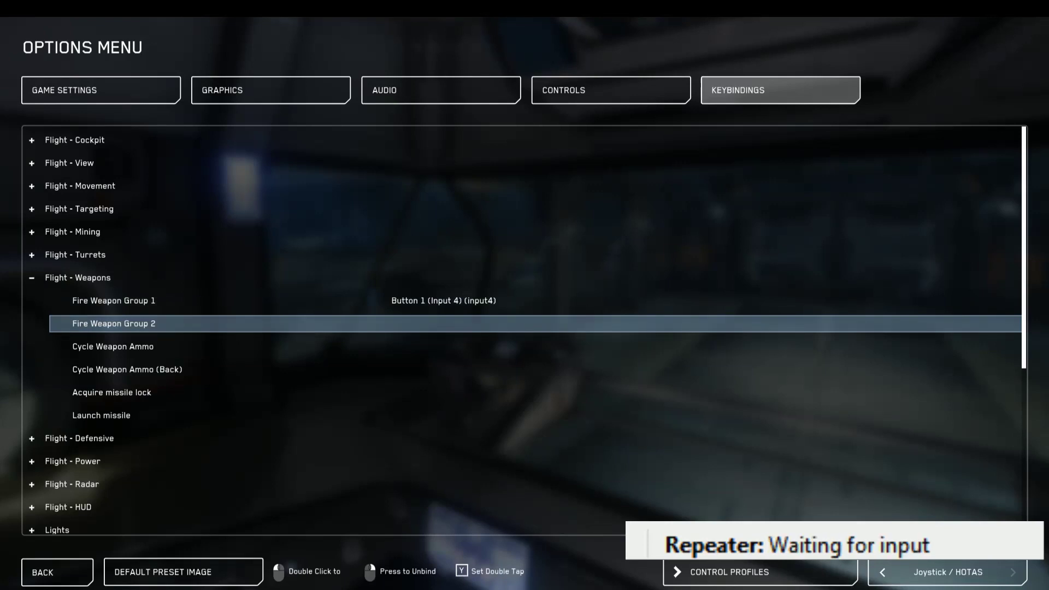
{"action": "key", "text": "Return"}
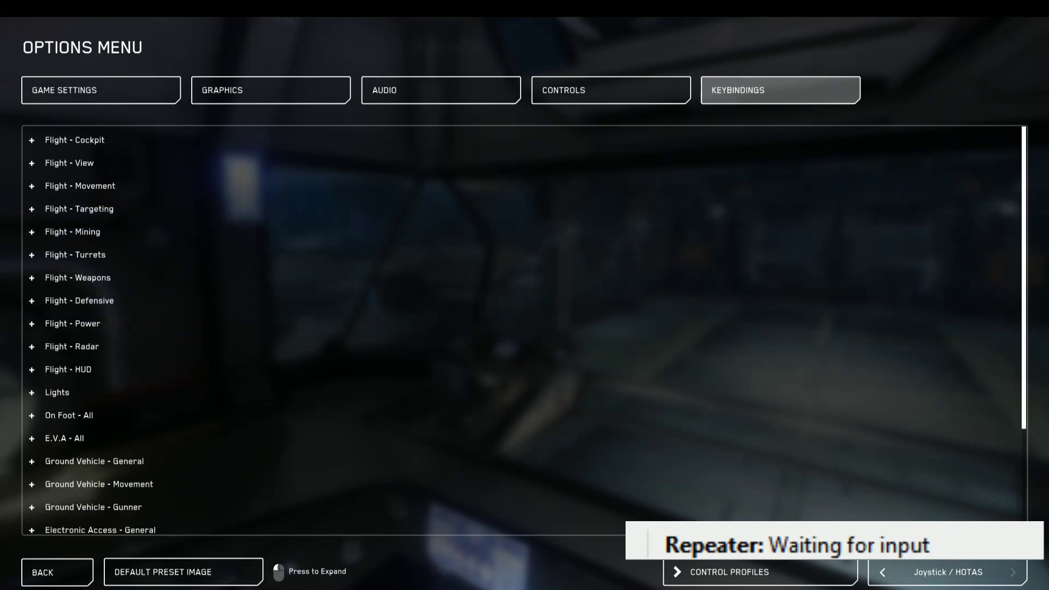
- Review the bindings listed under Flight - Cockpit, Flight - View and Flight - Movement, and the remaining binding categories
{"action": "left_click", "coordinate": [75, 140]}
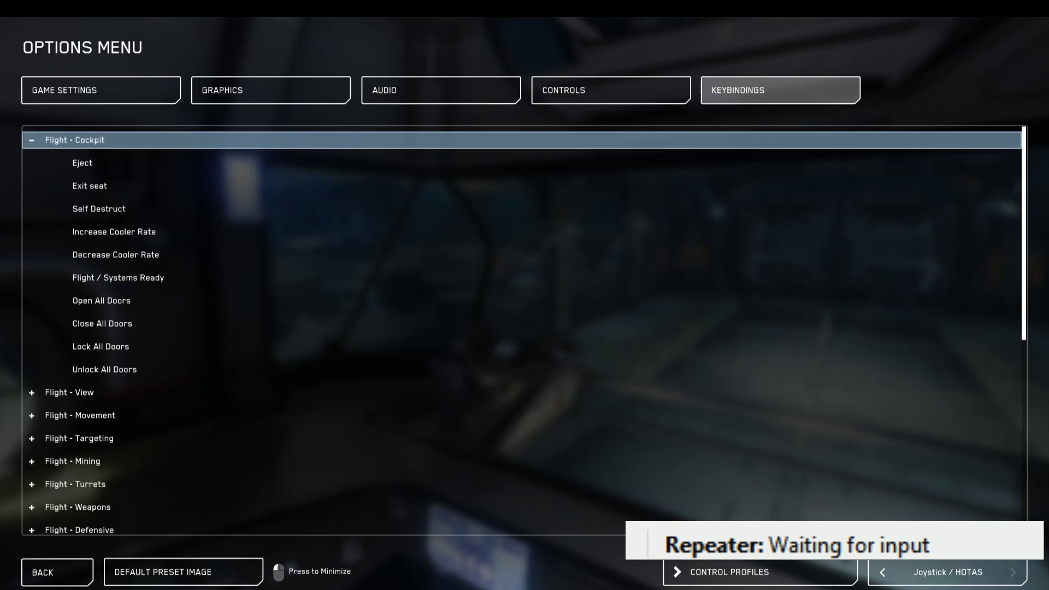
{"action": "left_click", "coordinate": [74, 139]}
{"action": "left_click", "coordinate": [68, 163]}
{"action": "scroll", "coordinate": [522, 330], "scroll_direction": "down", "scroll_amount": 1}
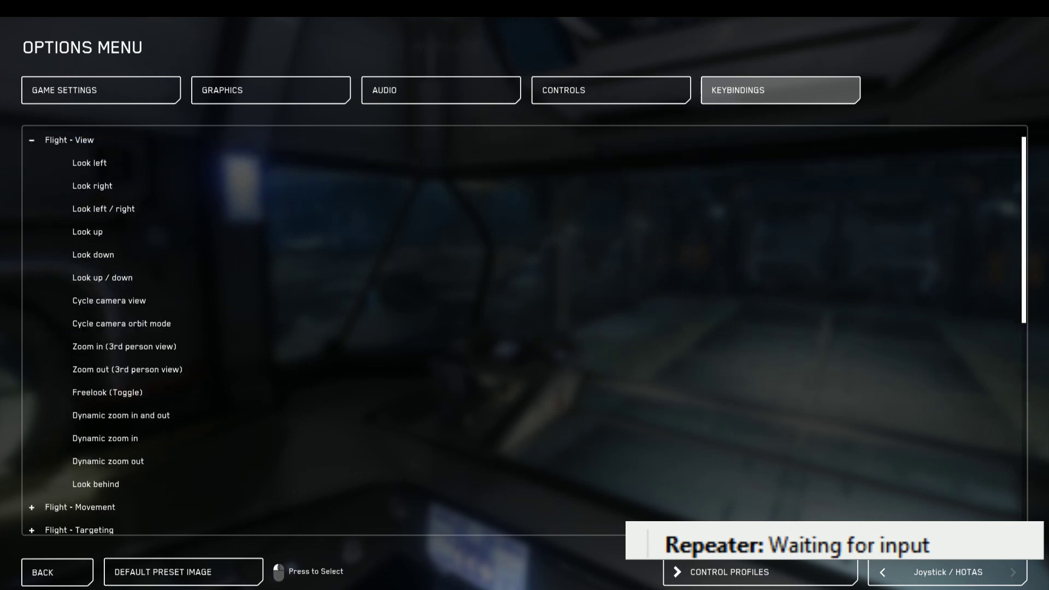
{"action": "scroll", "coordinate": [522, 330], "scroll_direction": "up", "scroll_amount": 1}
{"action": "left_click", "coordinate": [69, 163]}
{"action": "left_click", "coordinate": [80, 185]}
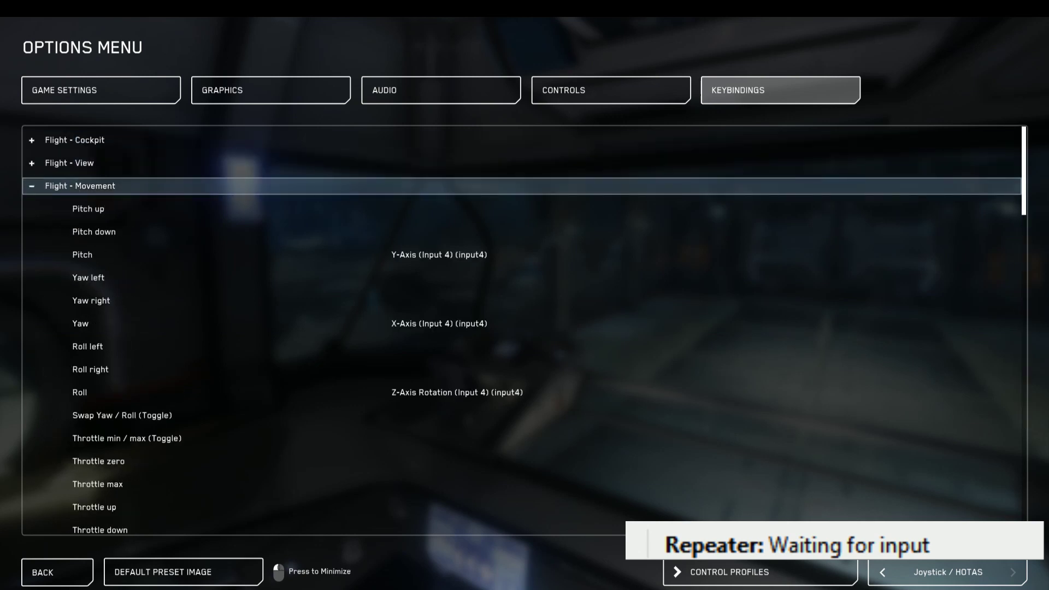
{"action": "scroll", "coordinate": [521, 329], "scroll_direction": "down", "scroll_amount": 9}
{"action": "scroll", "coordinate": [519, 328], "scroll_direction": "down", "scroll_amount": 8}
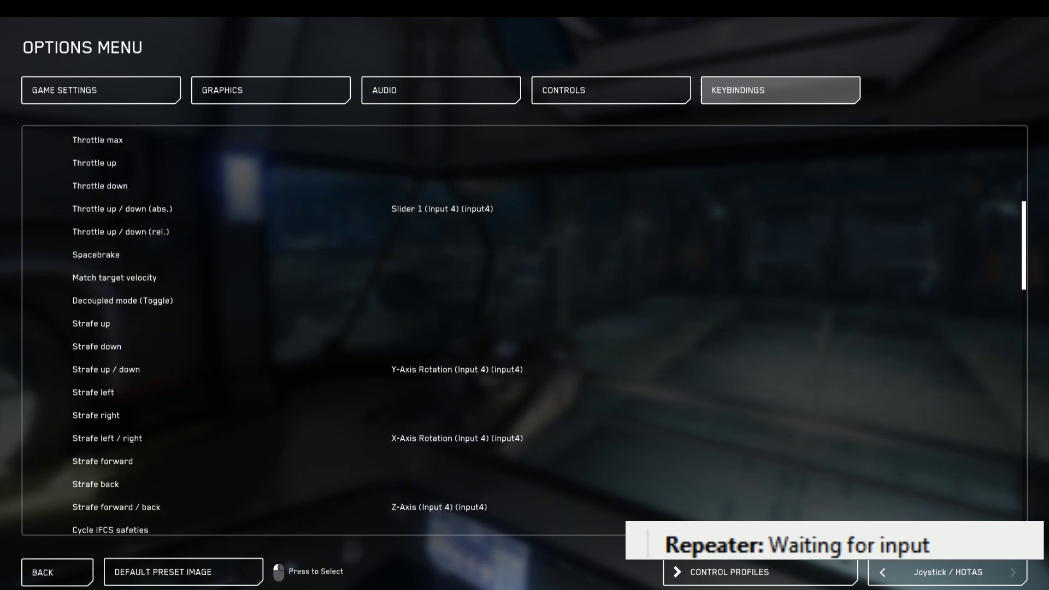
{"action": "scroll", "coordinate": [519, 327], "scroll_direction": "down", "scroll_amount": 9}
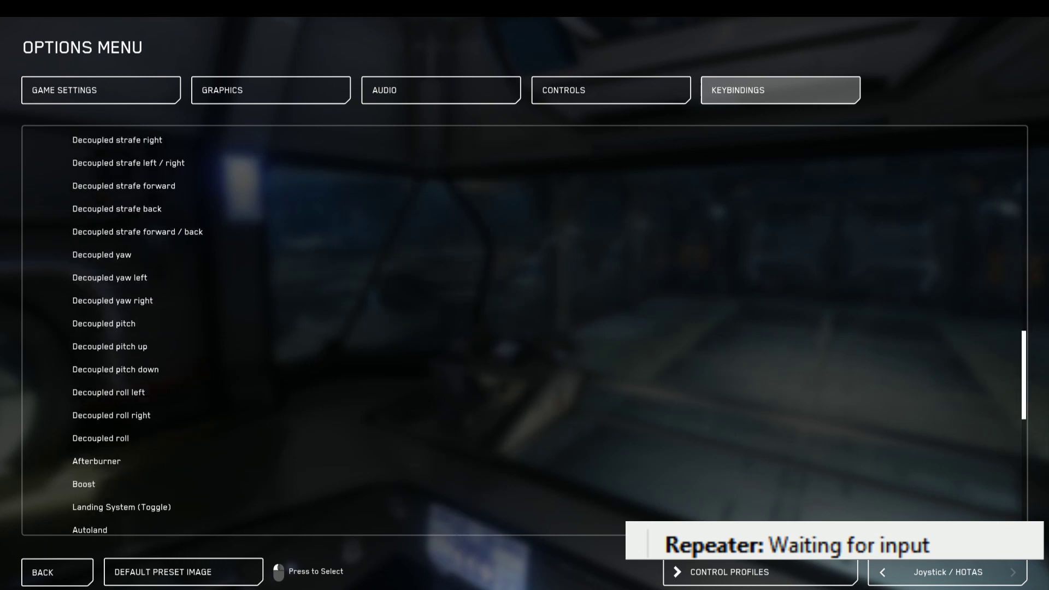
{"action": "scroll", "coordinate": [519, 479], "scroll_direction": "down", "scroll_amount": 2}
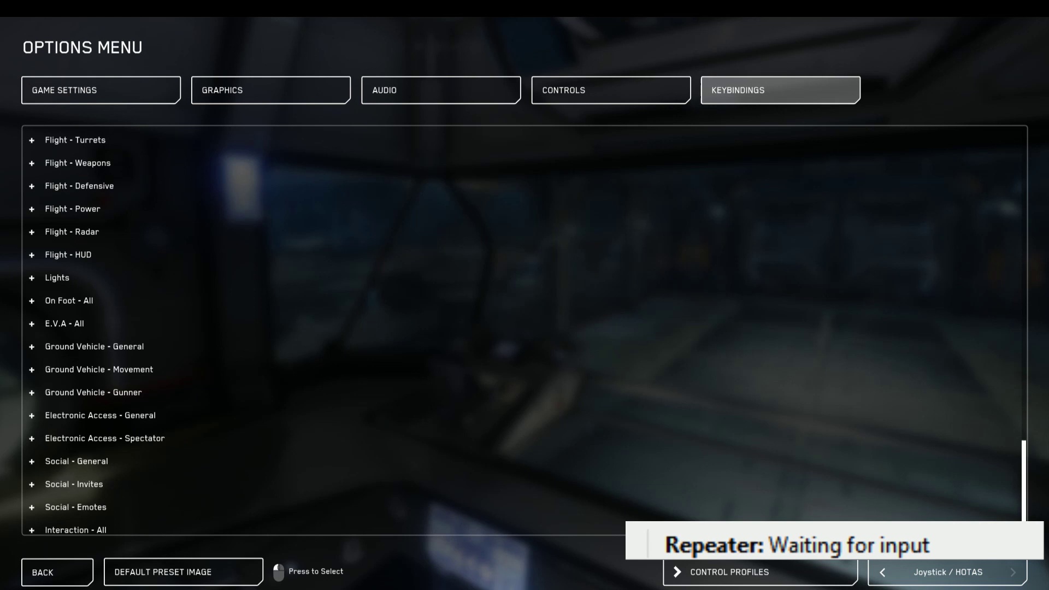